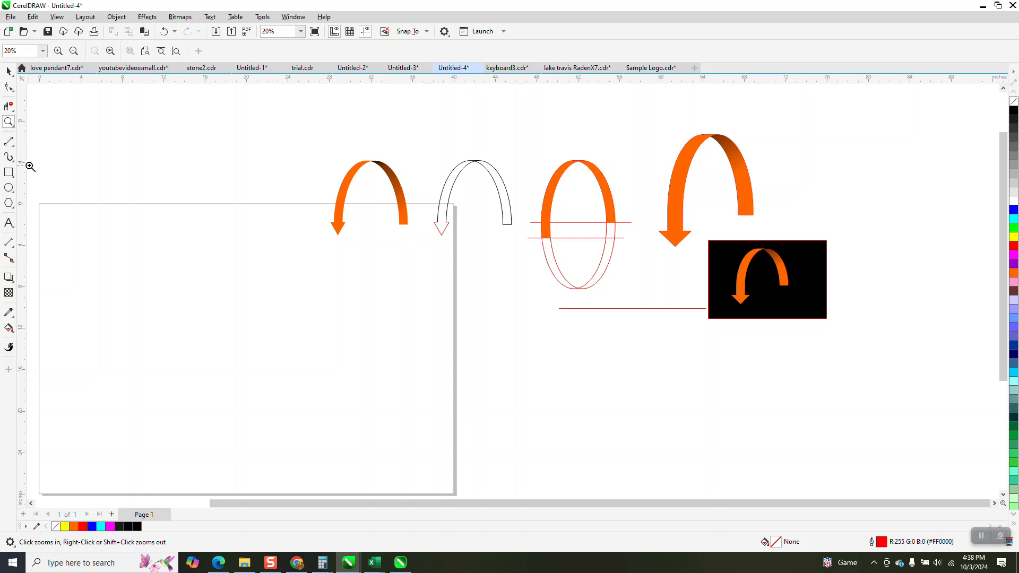
# Draw a tall, narrow ellipse about 2.541 in wide and 11.364 in high in the upper middle of the page.
pyautogui.moveTo(56, 201); pyautogui.dragTo(487, 469)
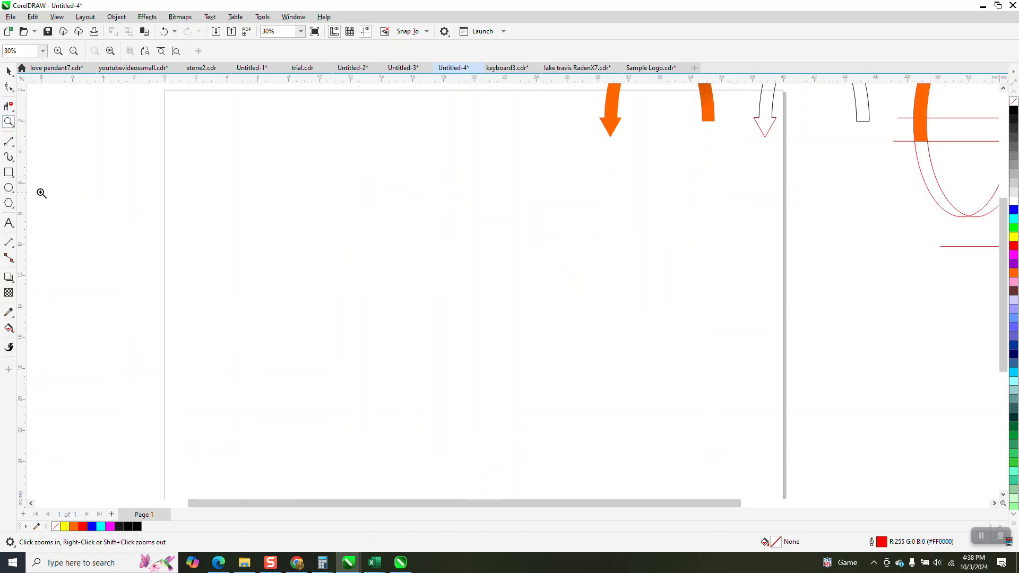
pyautogui.click(9, 188)
pyautogui.moveTo(485, 181); pyautogui.dragTo(440, 362)
pyautogui.click(9, 71)
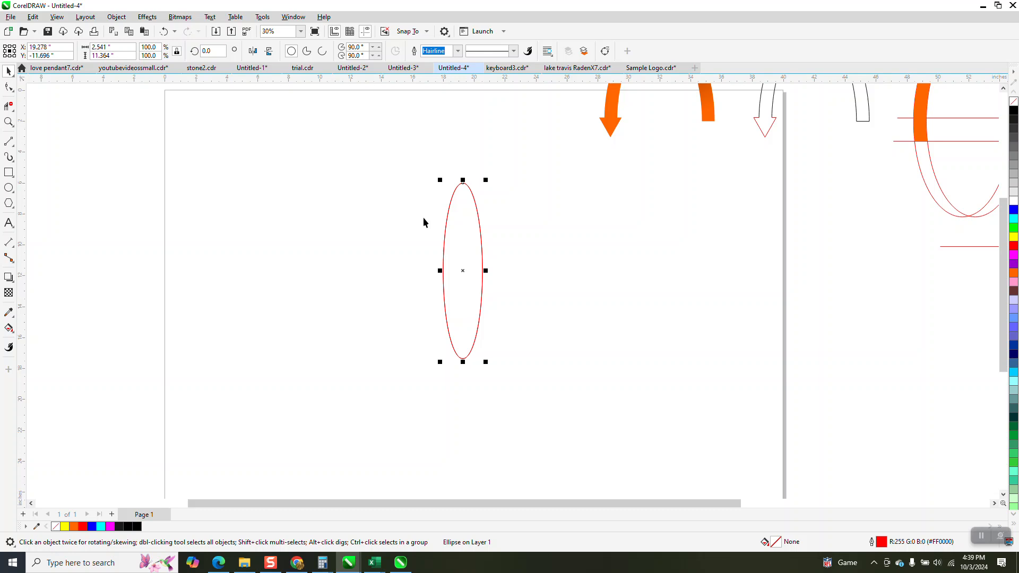
# Duplicate the ellipse horizontally to its right and shift the copy back until the two ellipses overlap.
pyautogui.click(463, 274)
pyautogui.moveTo(465, 275); pyautogui.dragTo(518, 287)
pyautogui.moveTo(414, 169); pyautogui.dragTo(699, 447)
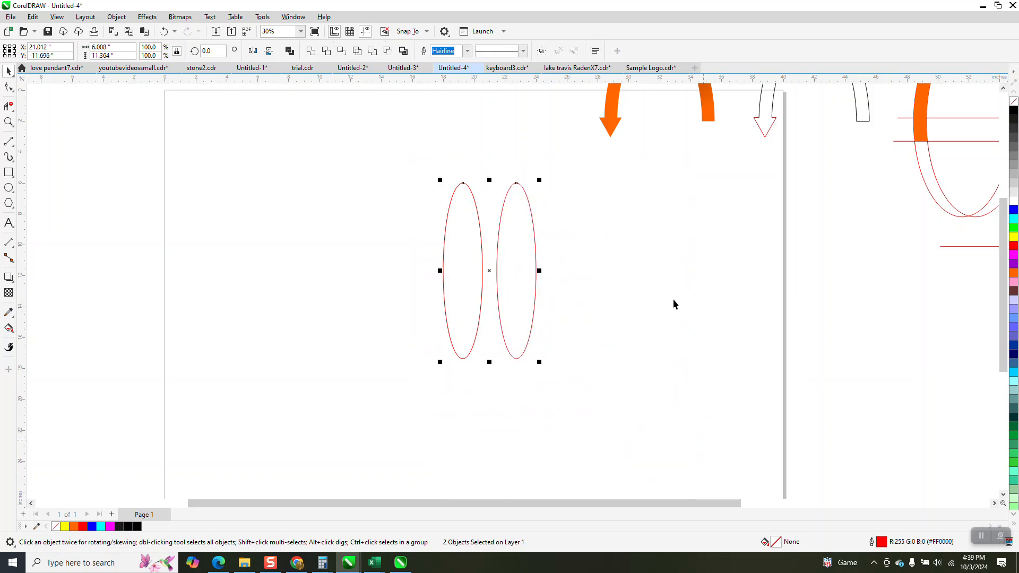
pyautogui.click(548, 261)
pyautogui.moveTo(536, 264); pyautogui.dragTo(608, 420)
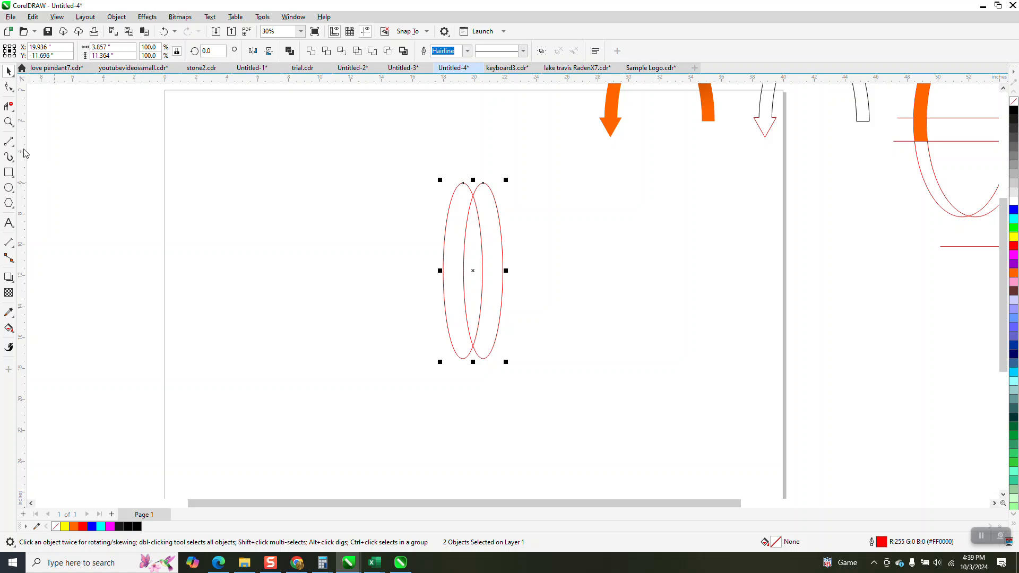
# Try a 2-Point Line joining the tops of the two ellipses, and undo it.
pyautogui.click(8, 122)
pyautogui.moveTo(421, 167); pyautogui.dragTo(525, 234)
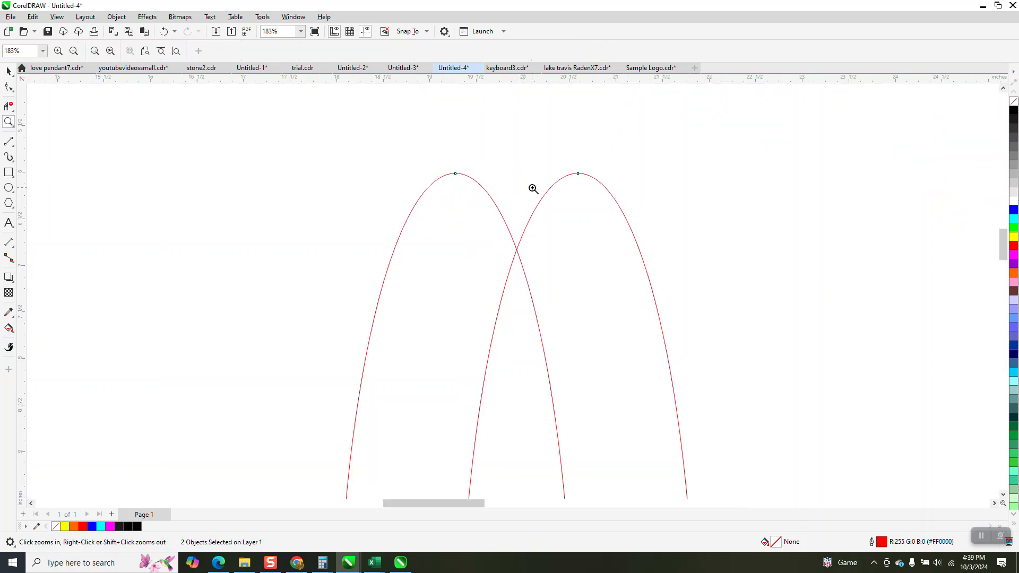
pyautogui.click(13, 147)
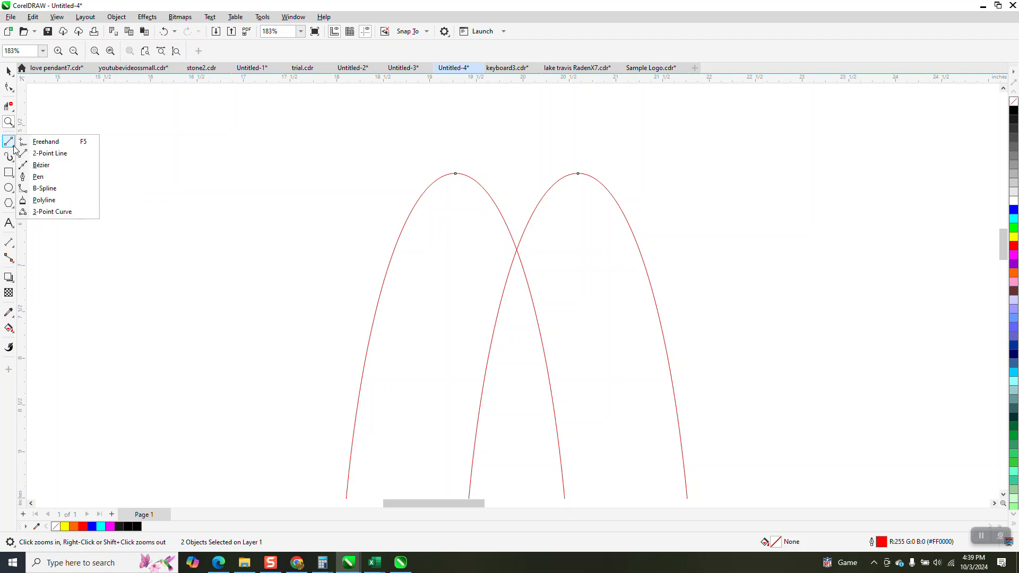
pyautogui.click(50, 153)
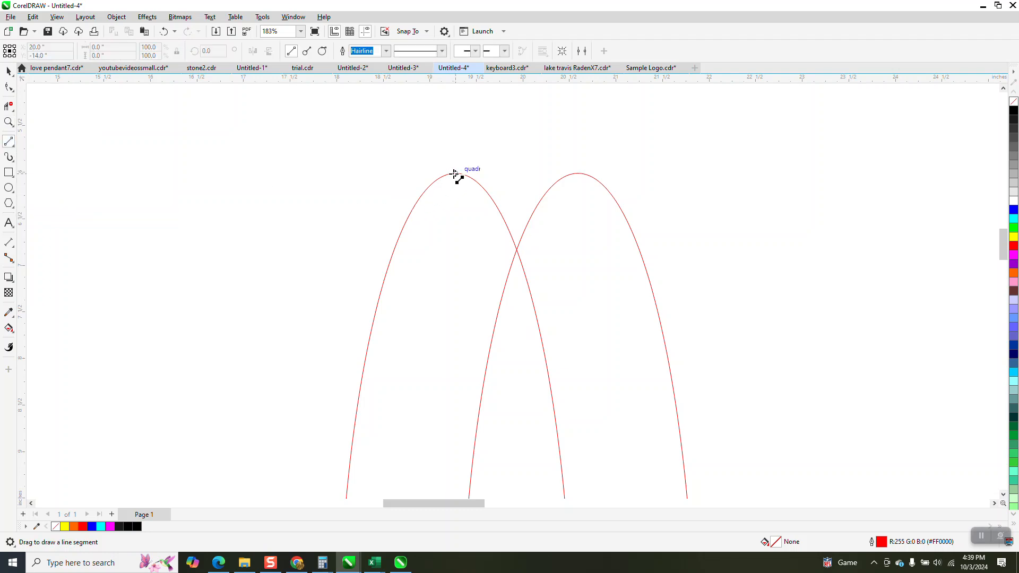
pyautogui.moveTo(454, 173); pyautogui.dragTo(581, 174)
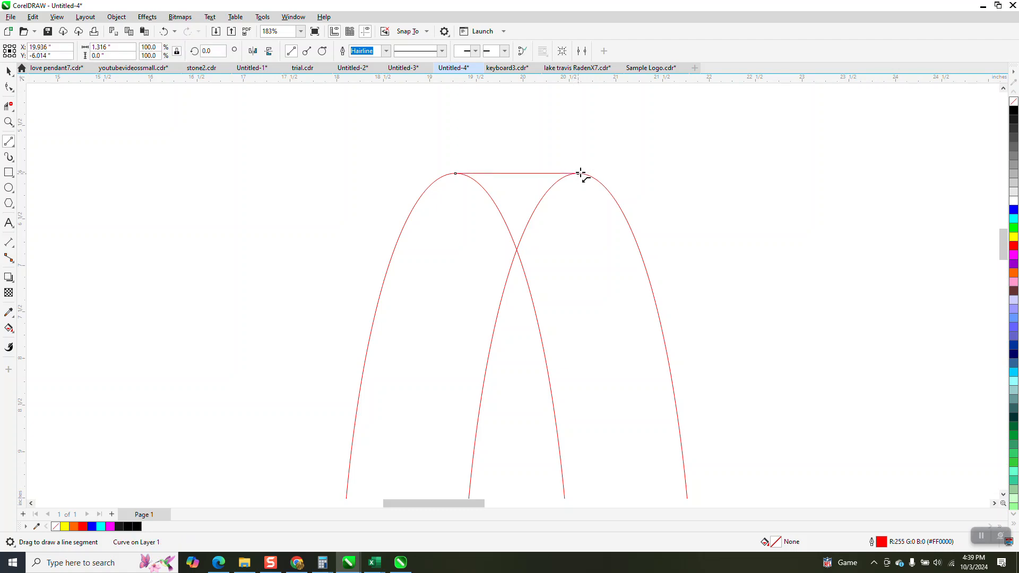
pyautogui.hotkey('ctrl', 'z')
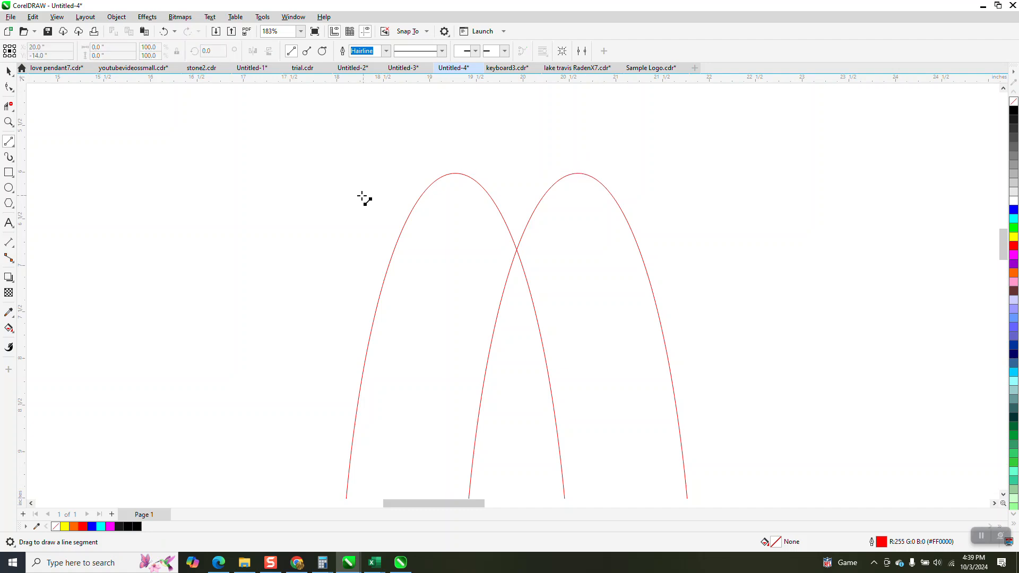
# Draw a horizontal 2-Point Line about 10.342 in long, and center both the line and the left ellipse on the page.
pyautogui.scroll(-5, 230, 159)
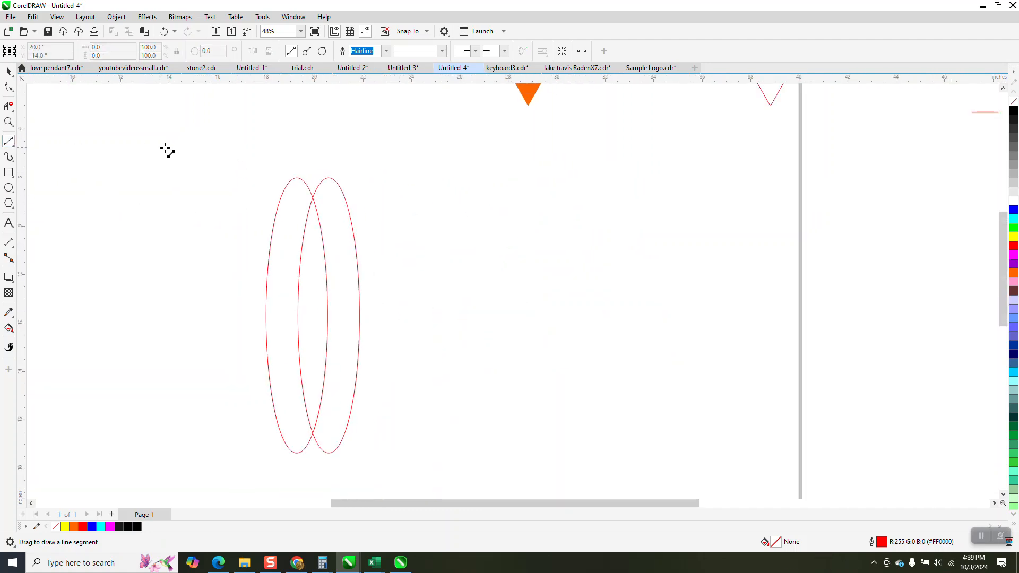
pyautogui.moveTo(177, 146); pyautogui.dragTo(429, 154)
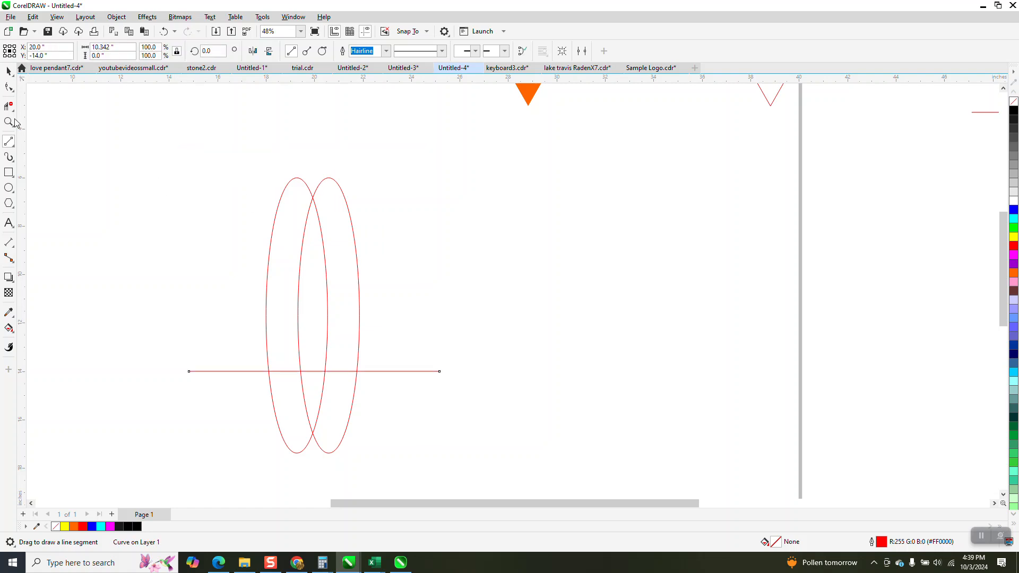
pyautogui.click(5, 73)
pyautogui.click(286, 196)
pyautogui.press('p')
# Delete the off-center ellipse and duplicate the page-centered one about 0.78 in to its right so they overlap.
pyautogui.click(356, 250)
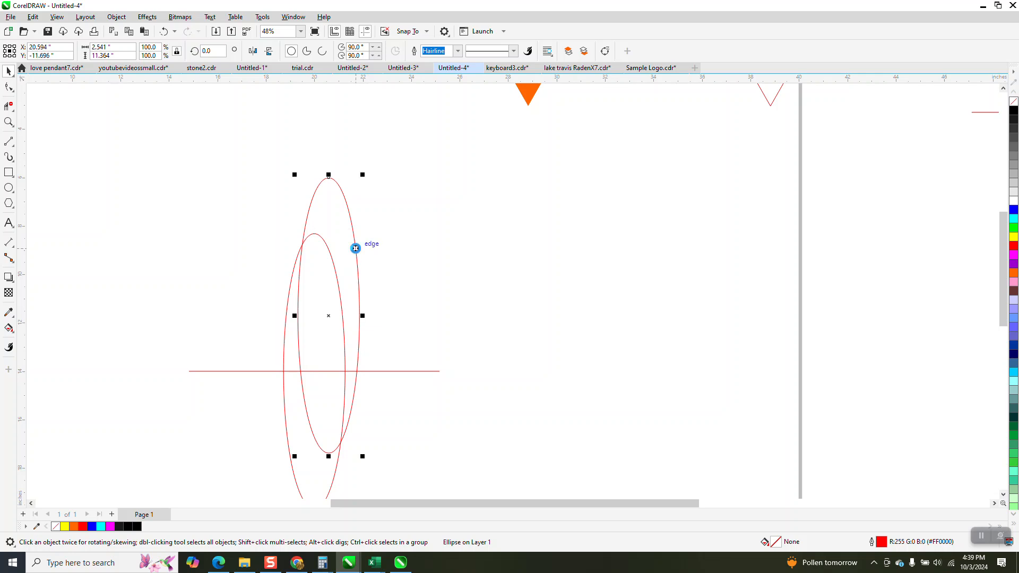
pyautogui.press('Delete')
pyautogui.click(341, 295)
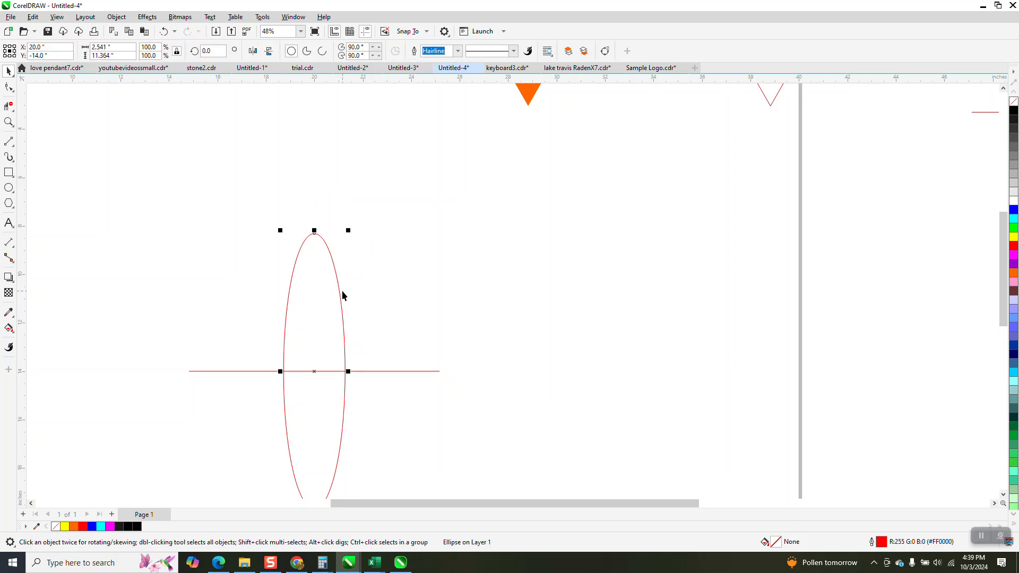
pyautogui.moveTo(314, 372); pyautogui.dragTo(336, 375)
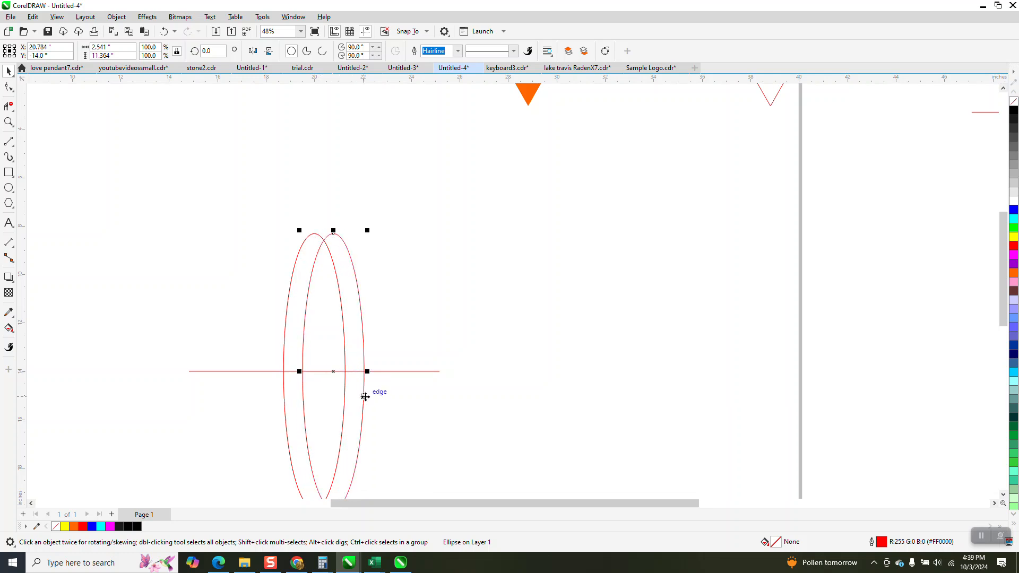
# Align the horizontal line and both ellipses along their top edges, and check the alignment at the ellipse tops.
pyautogui.click(400, 371)
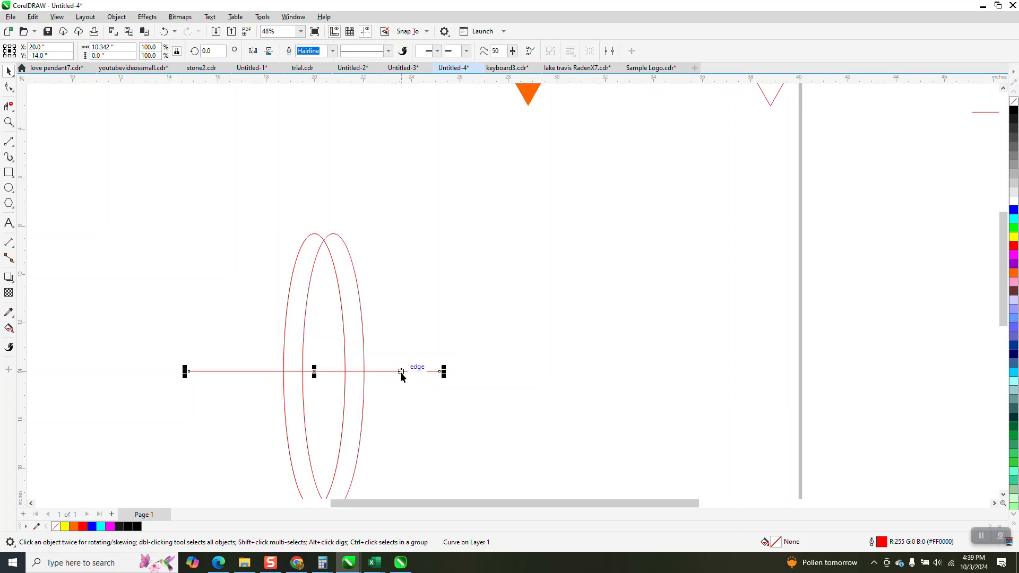
pyautogui.scroll(-1, 295, 254)
pyautogui.scroll(-1, 295, 255)
pyautogui.moveTo(191, 217); pyautogui.dragTo(428, 412)
pyautogui.press('t')
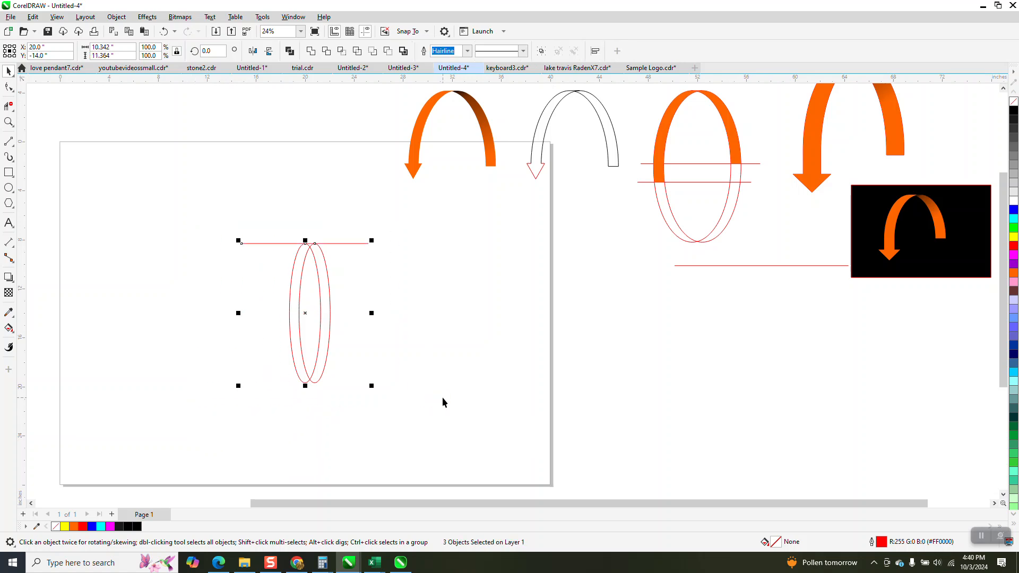
pyautogui.click(9, 122)
pyautogui.moveTo(286, 230); pyautogui.dragTo(355, 277)
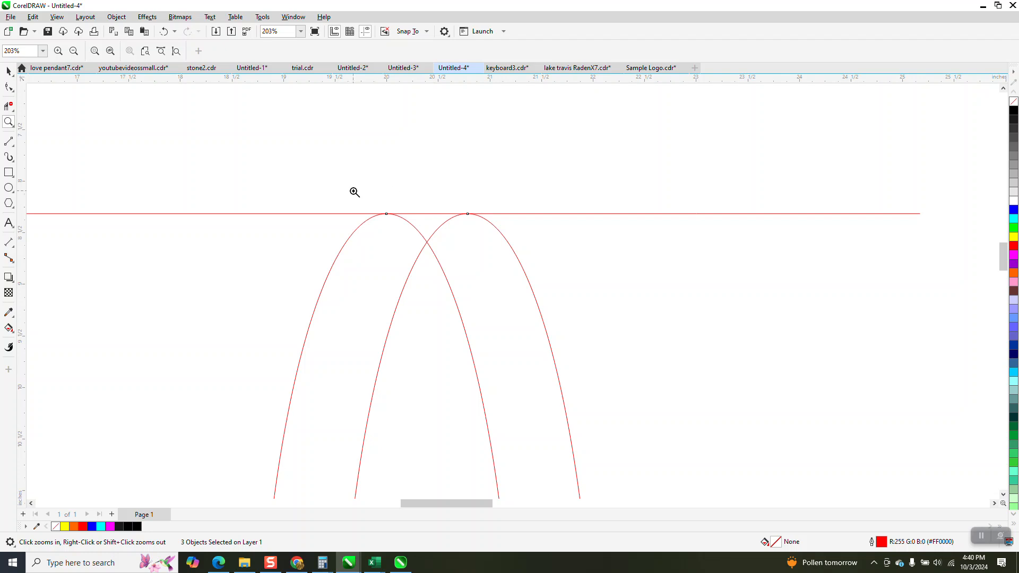
pyautogui.scroll(-1, 438, 216)
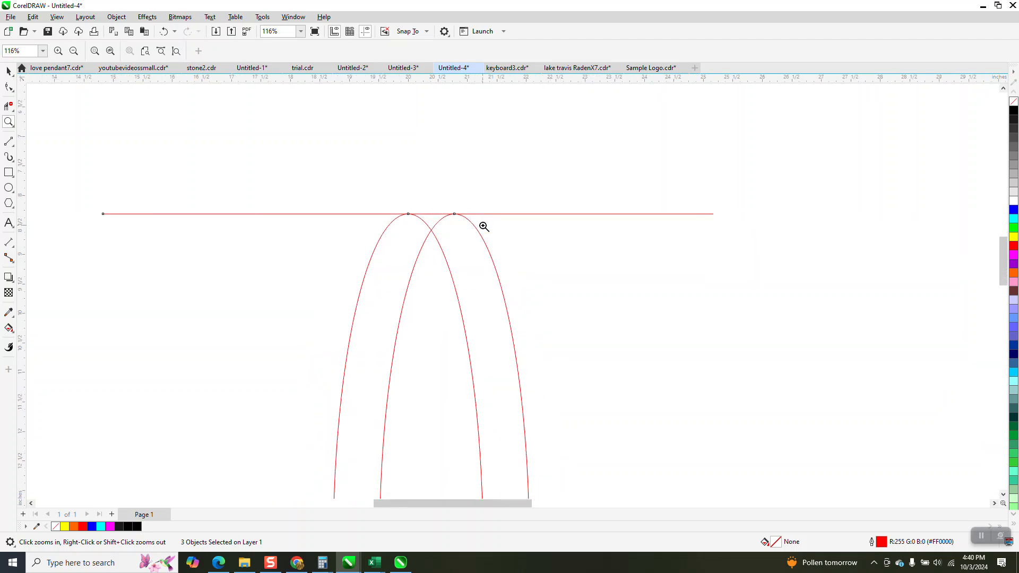
pyautogui.scroll(-1, 596, 220)
pyautogui.scroll(-1, 597, 219)
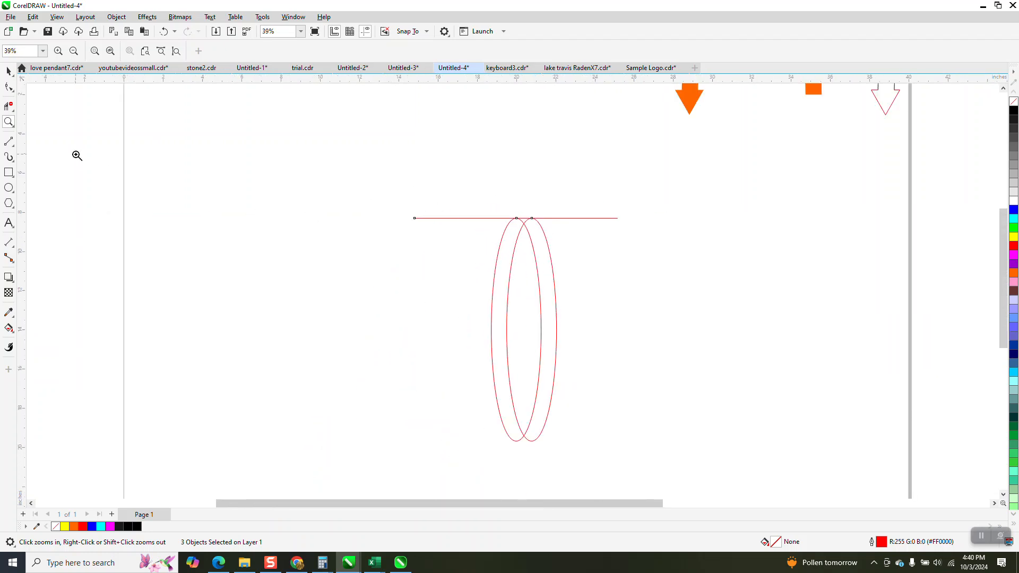
# Duplicate the top horizontal line and center the copy on the page, across the middle of the ellipses.
pyautogui.click(9, 71)
pyautogui.click(426, 226)
pyautogui.click(469, 218)
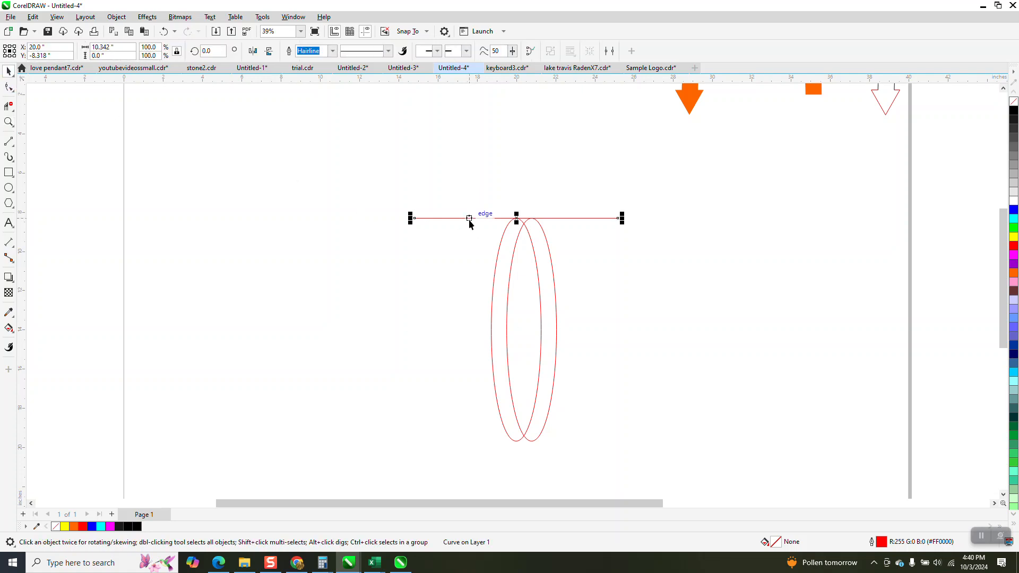
pyautogui.hotkey('ctrl', 'd')
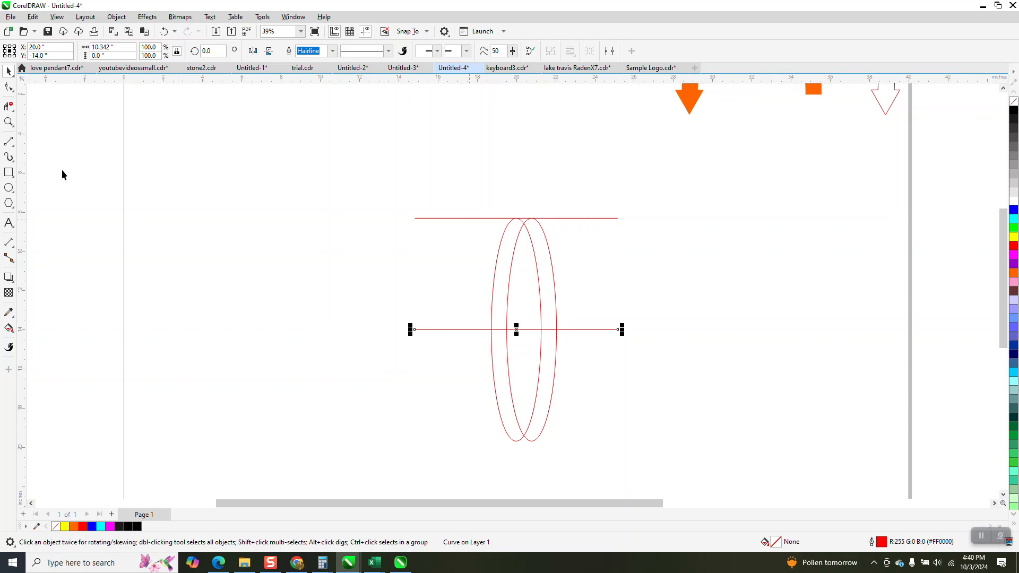
# Remove the ellipse halves below the middle line and the overlapping segment near the arch top with Virtual Segment Delete.
pyautogui.click(9, 106)
pyautogui.moveTo(467, 359); pyautogui.dragTo(678, 403)
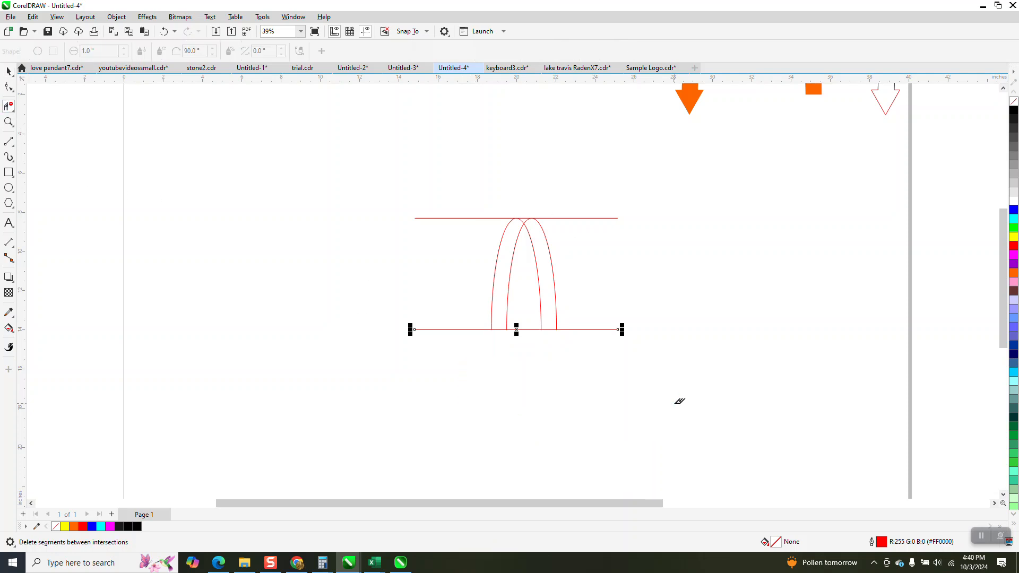
pyautogui.click(522, 221)
# Fill the left and right bands of the arch with black and no outline using Smart Fill.
pyautogui.click(8, 328)
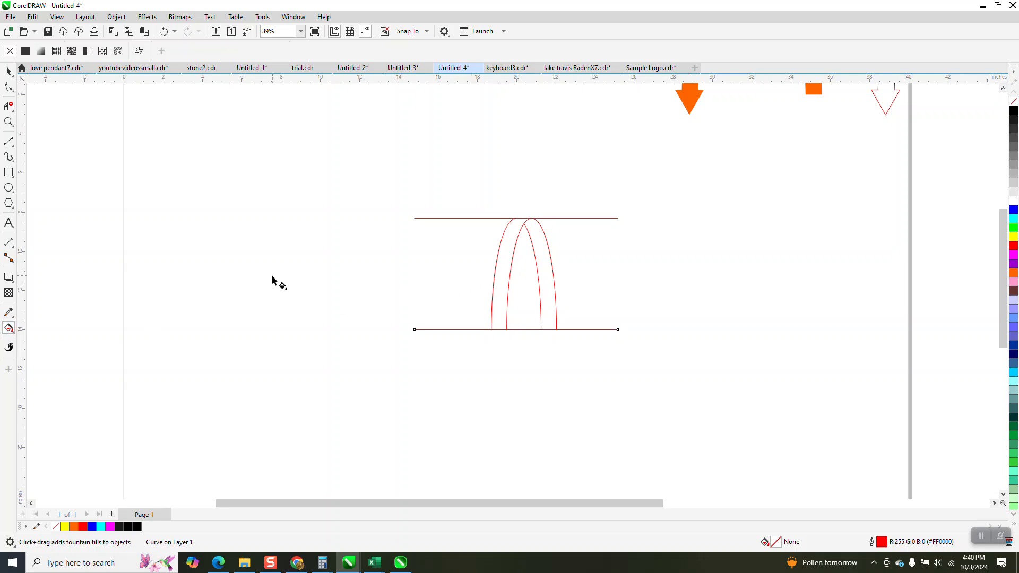
pyautogui.click(13, 331)
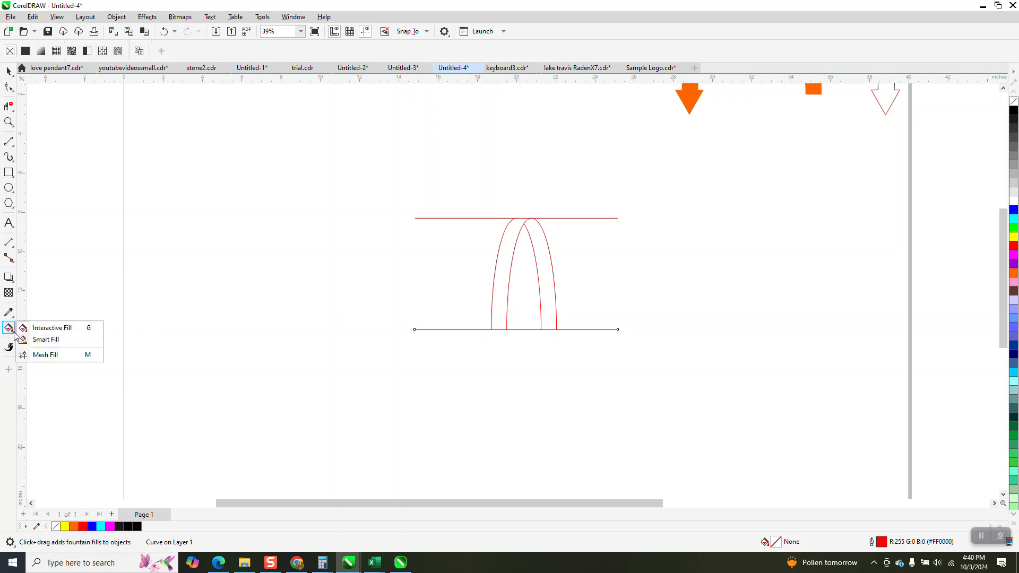
pyautogui.click(37, 341)
pyautogui.click(507, 263)
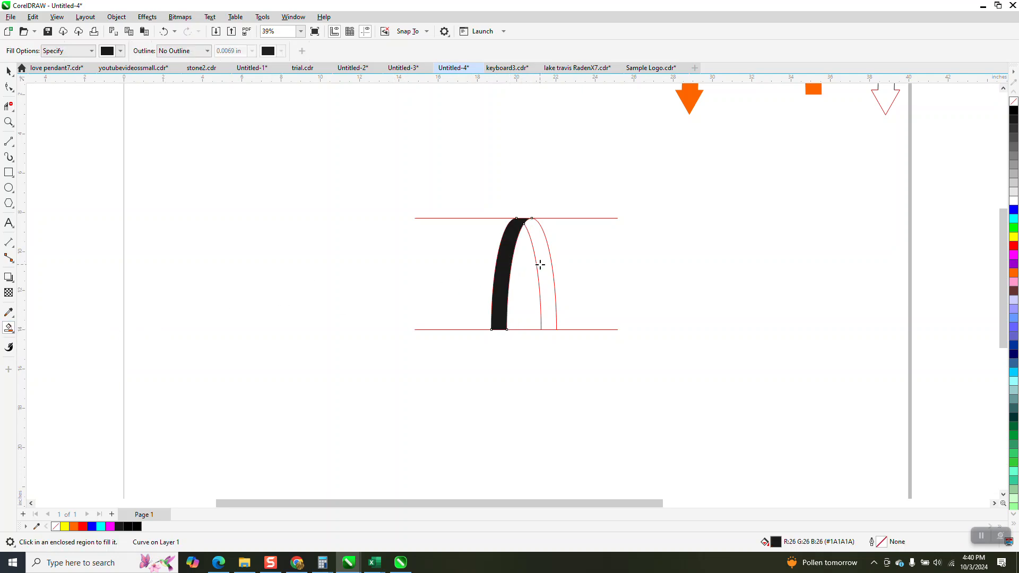
pyautogui.click(545, 265)
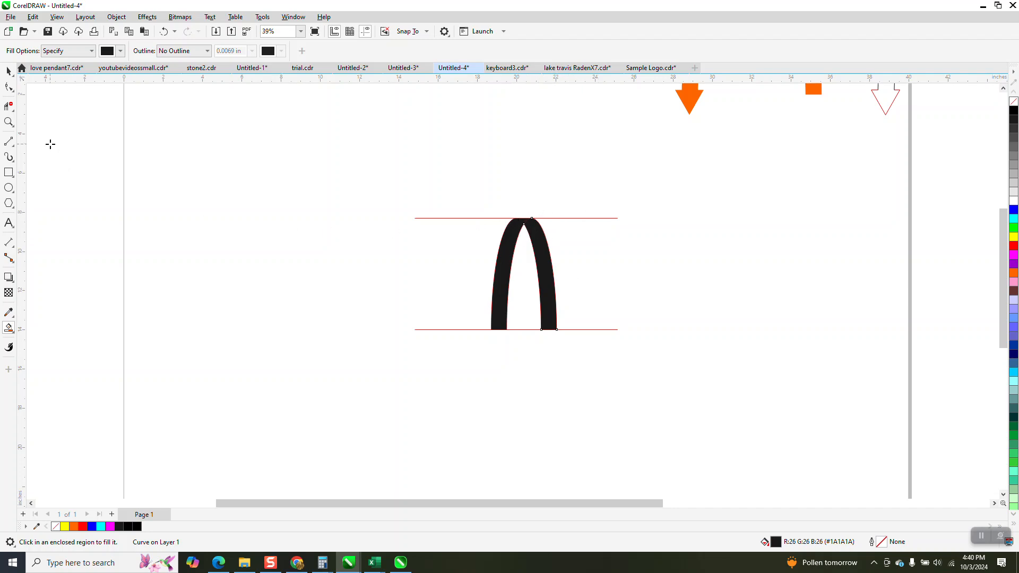
# Move both filled arch bands 10 in to the left of the outlines and delete the remaining outlines and lines.
pyautogui.click(8, 72)
pyautogui.click(181, 122)
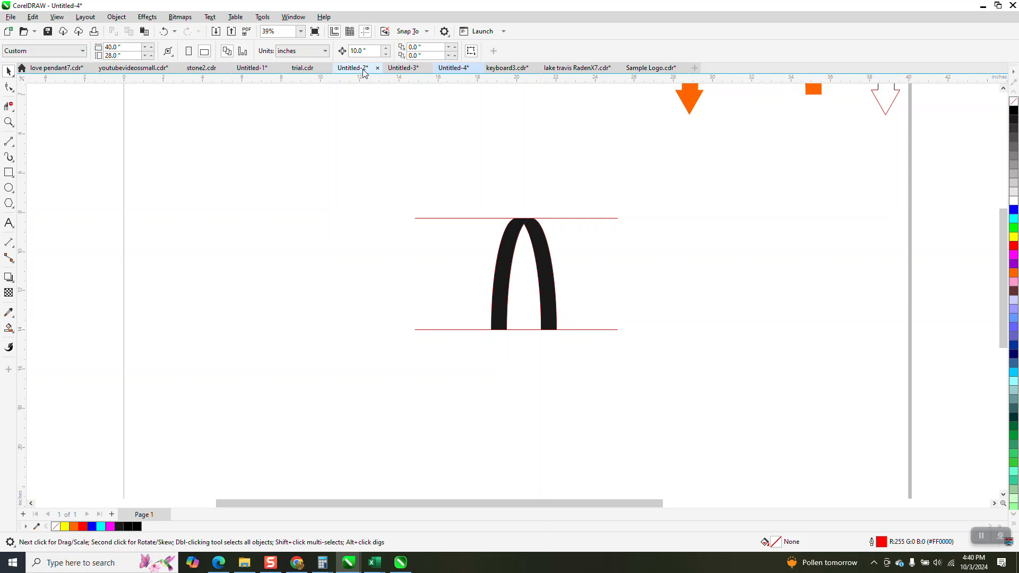
pyautogui.click(506, 259)
pyautogui.moveTo(506, 259); pyautogui.dragTo(309, 259)
pyautogui.click(545, 256)
pyautogui.moveTo(545, 256); pyautogui.dragTo(348, 256)
pyautogui.moveTo(378, 181); pyautogui.dragTo(687, 359)
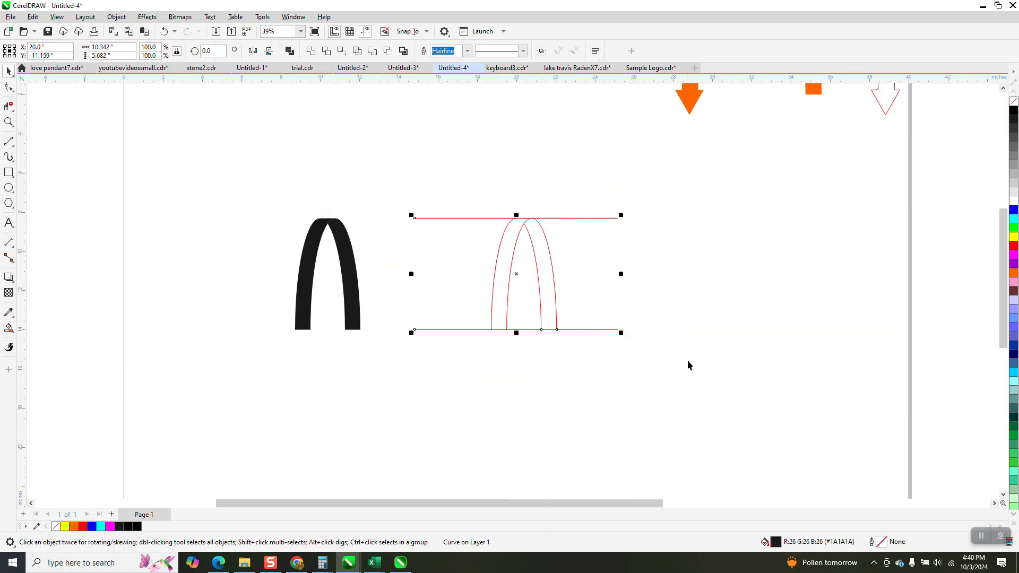
pyautogui.press('Delete')
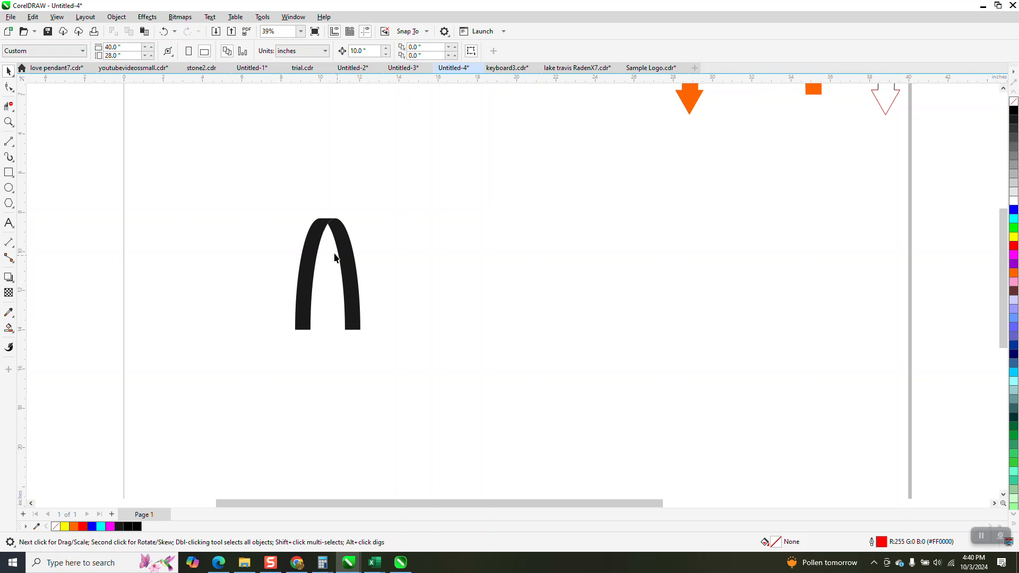
# Recolor both arch bands cyan and apply an Interactive Fill gradient running from the right band's base up to its top.
pyautogui.moveTo(334, 319); pyautogui.dragTo(683, 353)
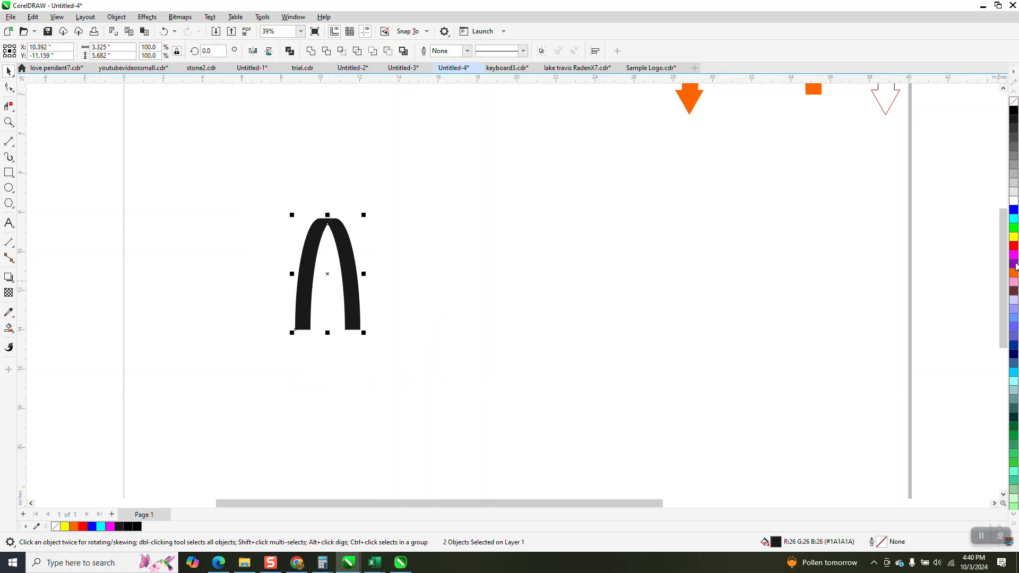
pyautogui.click(1015, 222)
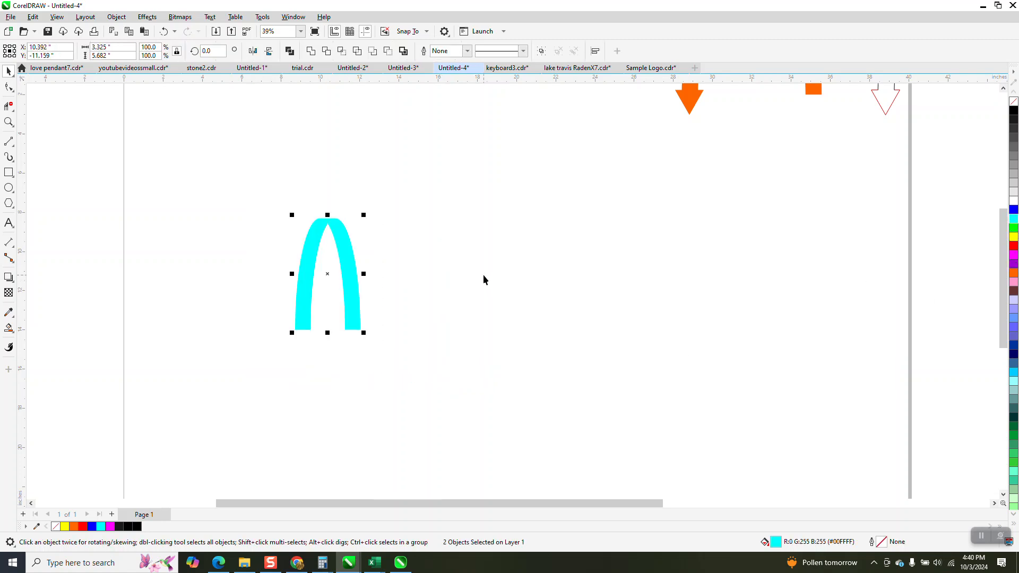
pyautogui.click(356, 300)
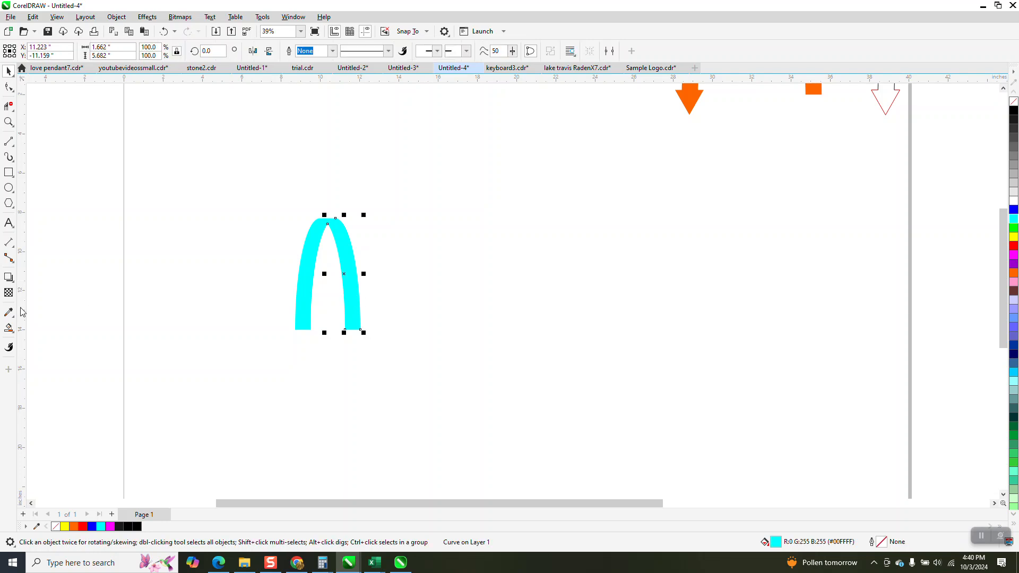
pyautogui.click(8, 328)
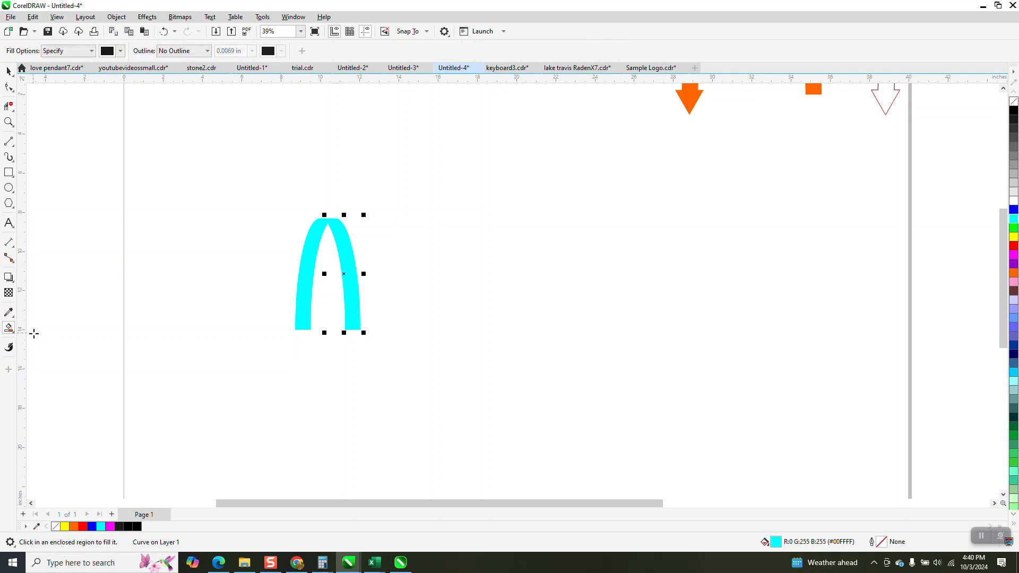
pyautogui.click(12, 332)
pyautogui.click(42, 326)
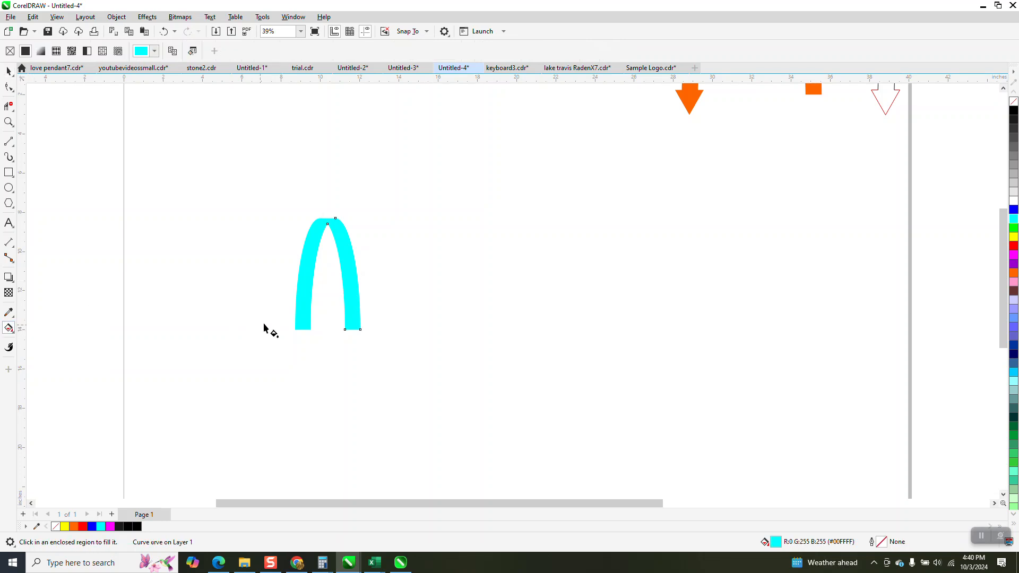
pyautogui.moveTo(357, 309); pyautogui.dragTo(330, 233)
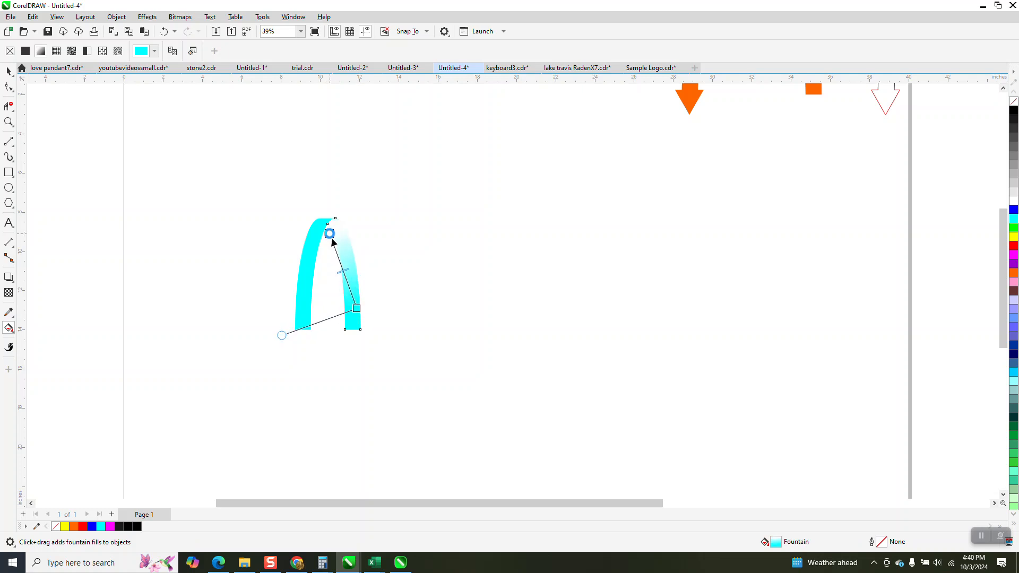
# Set the right band's gradient end color to black and extend the gradient's end point to the arch top.
pyautogui.moveTo(1014, 111); pyautogui.dragTo(330, 234)
pyautogui.moveTo(343, 271); pyautogui.dragTo(324, 219)
pyautogui.click(332, 236)
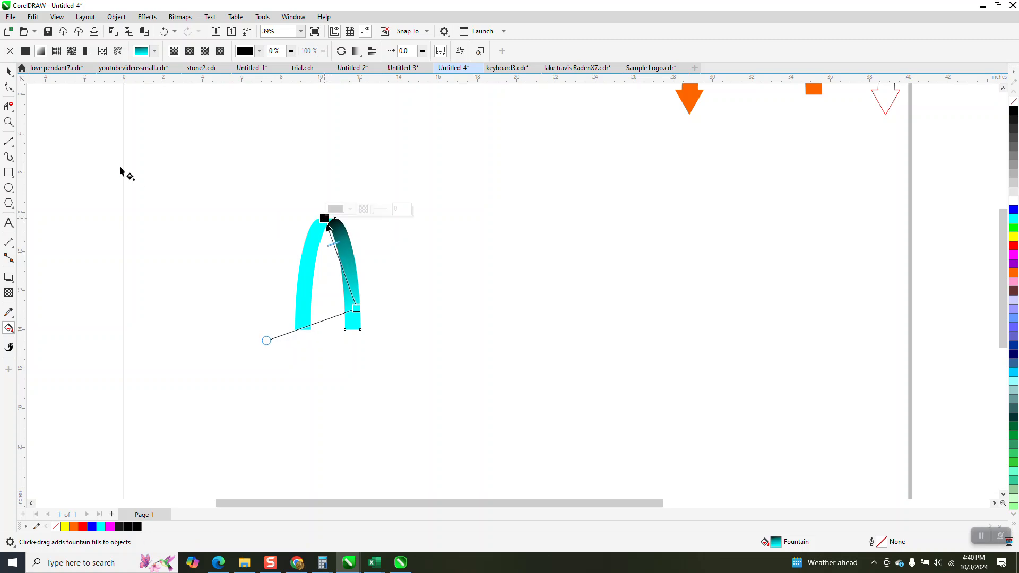
pyautogui.click(13, 76)
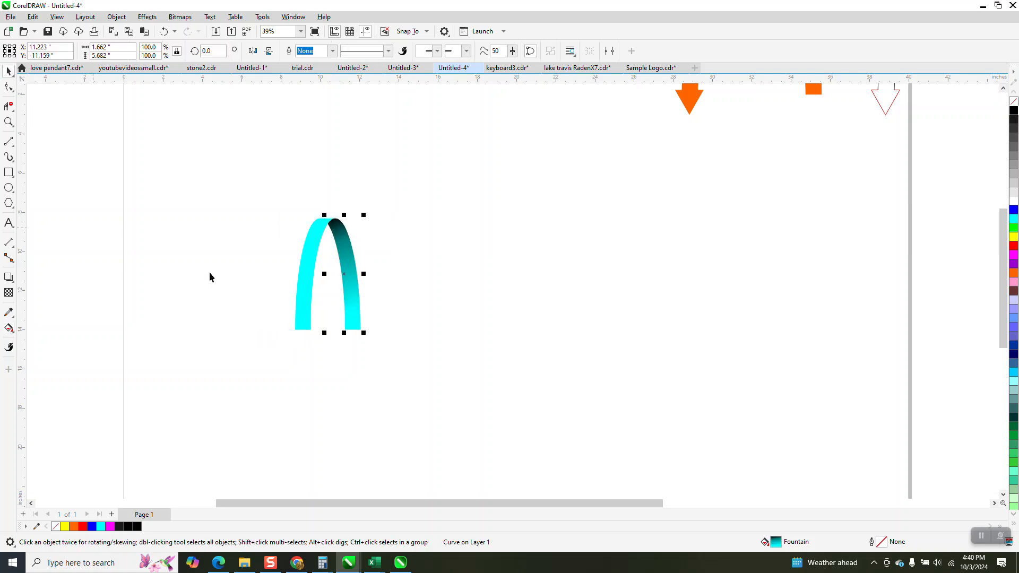
# Remove the left band's cyan fill and give it a black outline.
pyautogui.click(300, 291)
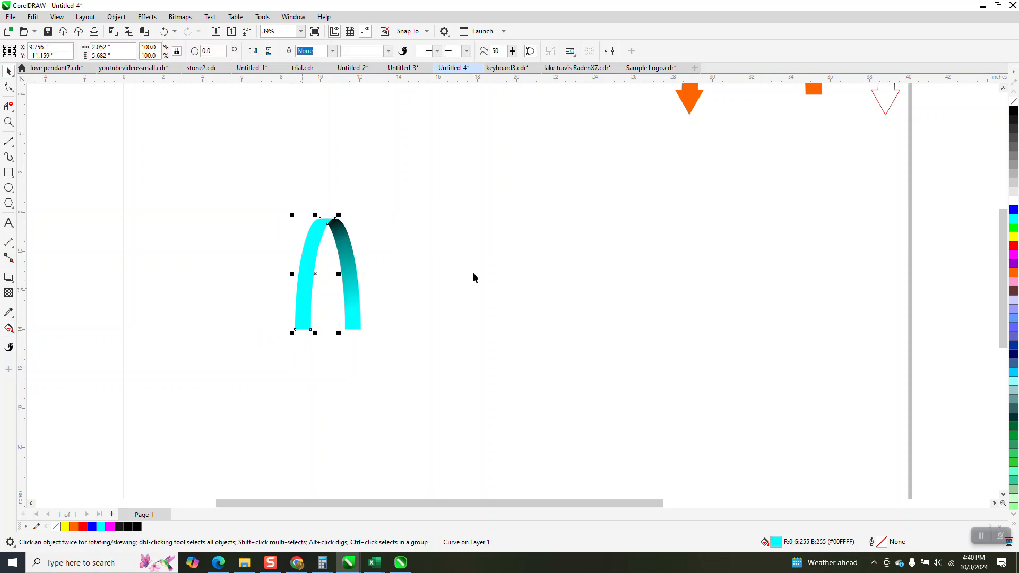
pyautogui.click(1012, 103)
pyautogui.rightClick(1013, 111)
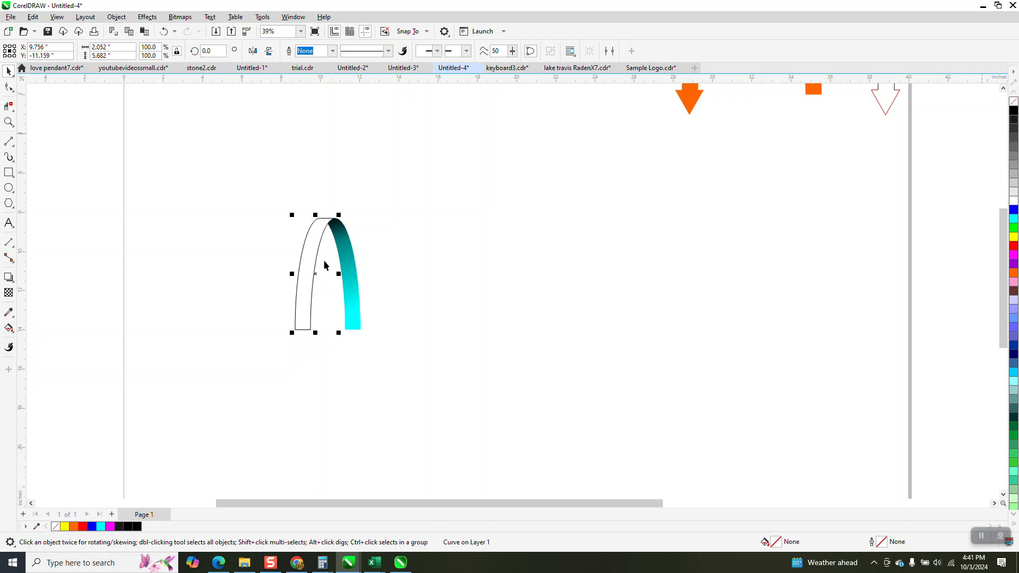
# Draw a triangle about 1.5 by 1.4 in, flip it vertically and place it just below the left band.
pyautogui.click(13, 207)
pyautogui.click(53, 205)
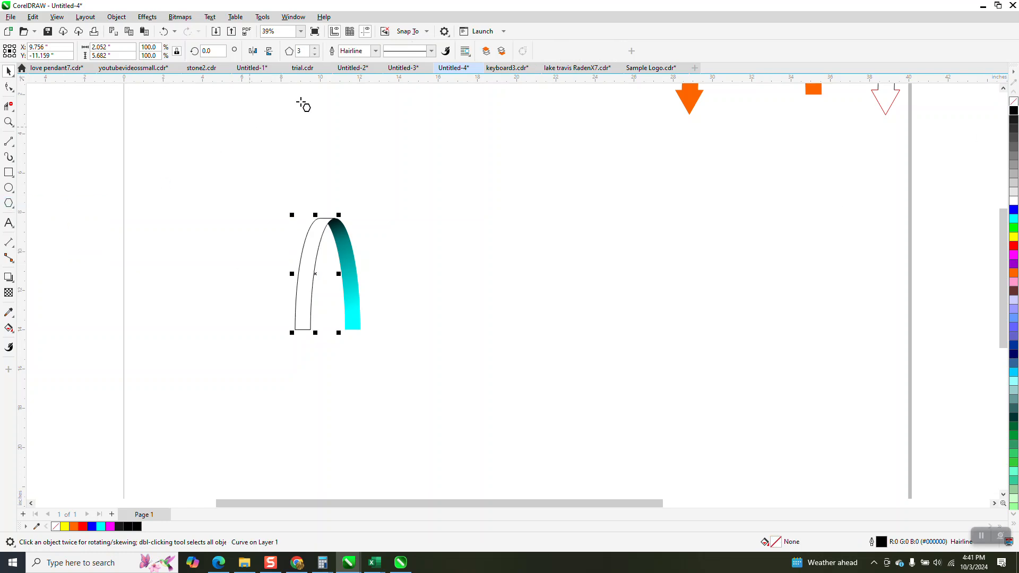
pyautogui.moveTo(528, 189); pyautogui.dragTo(493, 217)
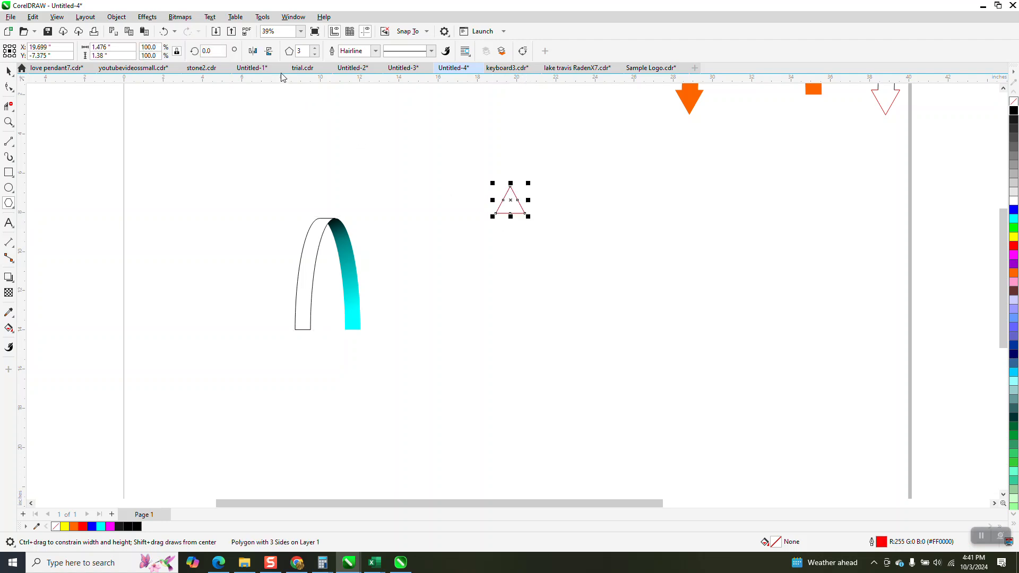
pyautogui.click(269, 51)
pyautogui.click(9, 71)
pyautogui.moveTo(512, 202); pyautogui.dragTo(297, 358)
# Snap the inverted triangle's upper edge midpoint to the middle of the left band's base.
pyautogui.click(8, 122)
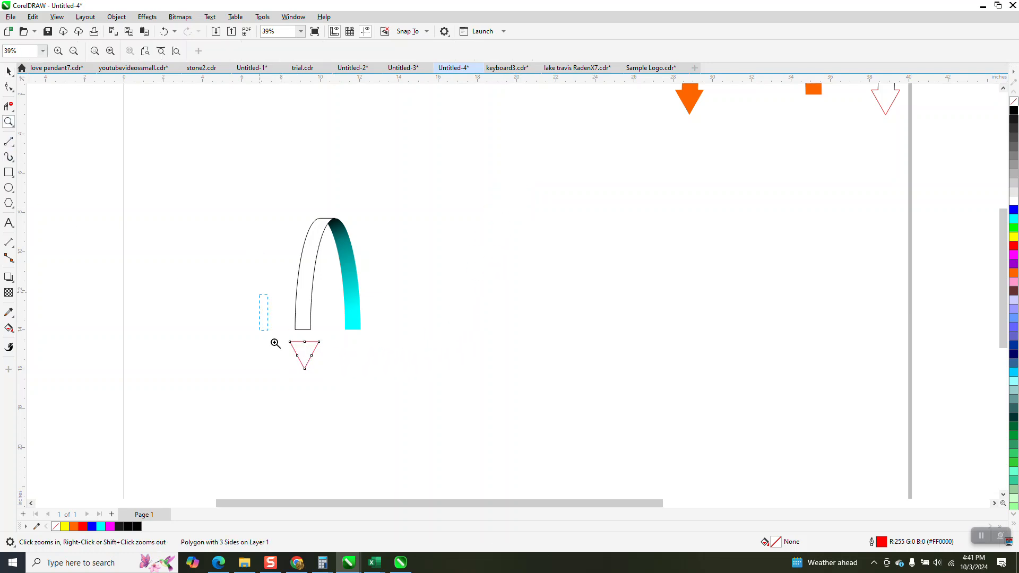
pyautogui.moveTo(262, 313); pyautogui.dragTo(434, 408)
pyautogui.click(9, 88)
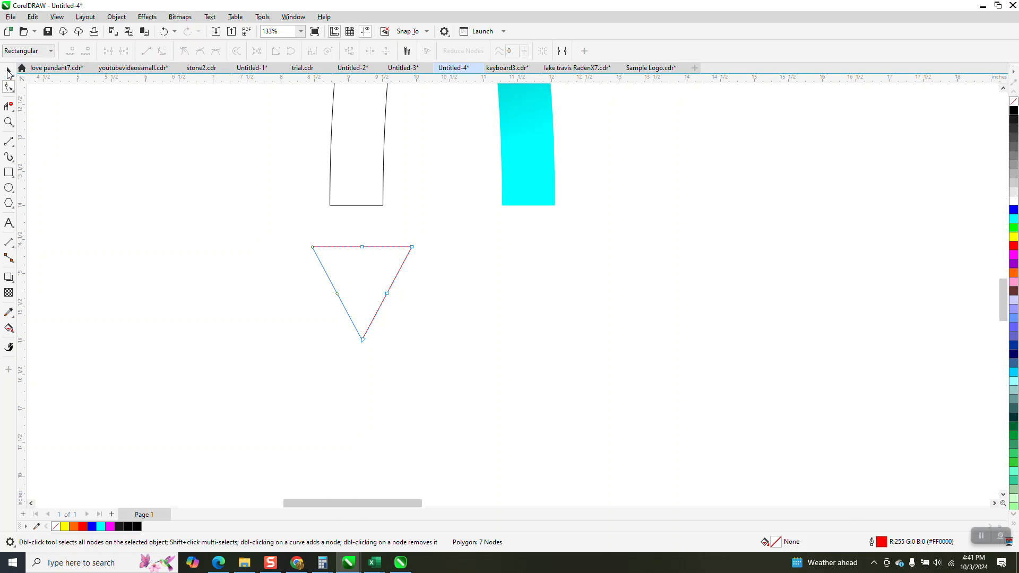
pyautogui.click(9, 71)
pyautogui.moveTo(361, 247); pyautogui.dragTo(354, 206)
# Remove the overlapping segments between the left band and the triangle with Virtual Segment Delete.
pyautogui.click(9, 106)
pyautogui.moveTo(370, 166); pyautogui.dragTo(371, 226)
pyautogui.moveTo(353, 183); pyautogui.dragTo(355, 215)
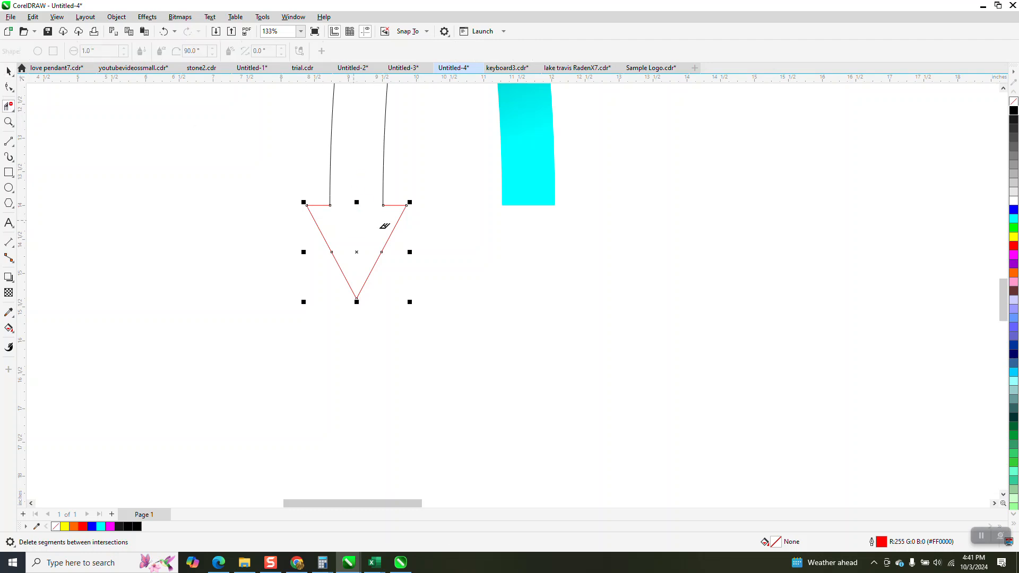
# Try filling the joined left band and arrowhead with light turquoise using Smart Fill, and undo that fill.
pyautogui.click(9, 329)
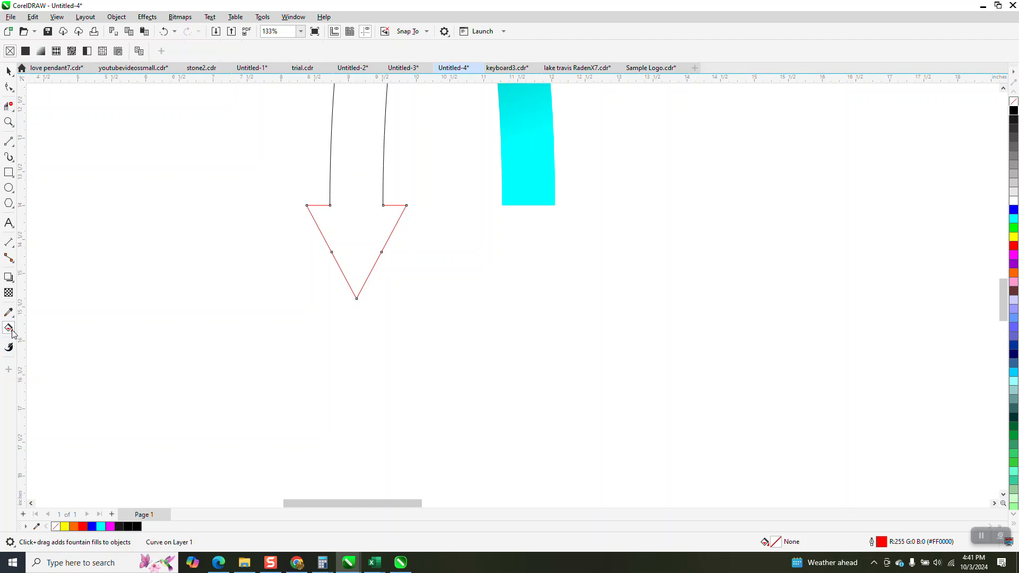
pyautogui.click(13, 333)
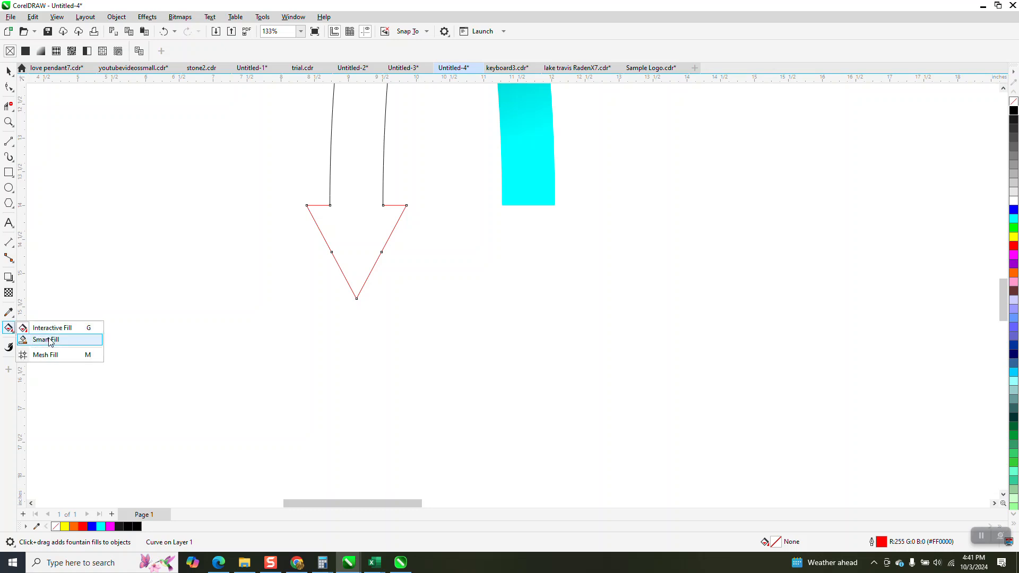
pyautogui.click(48, 340)
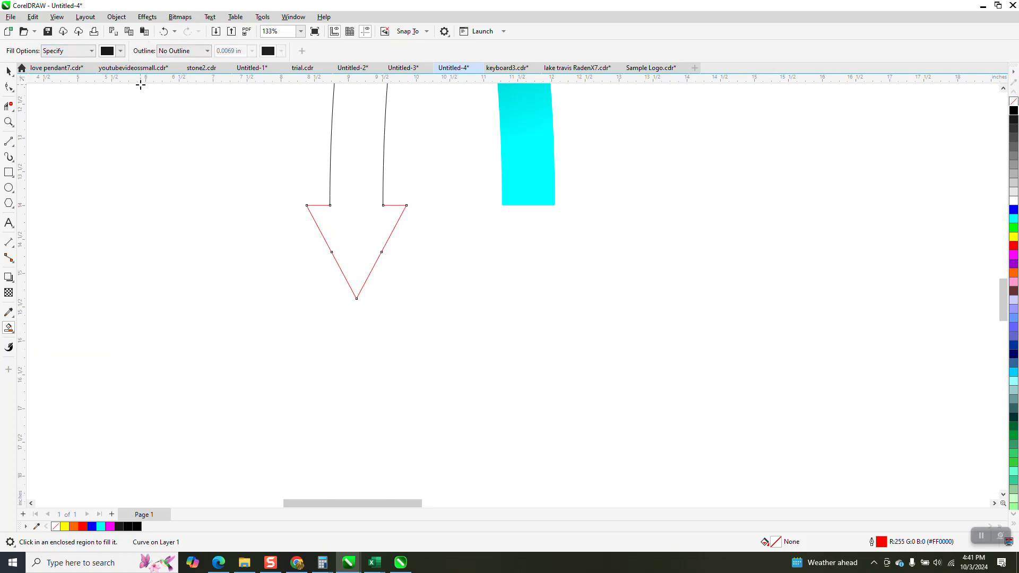
pyautogui.click(121, 51)
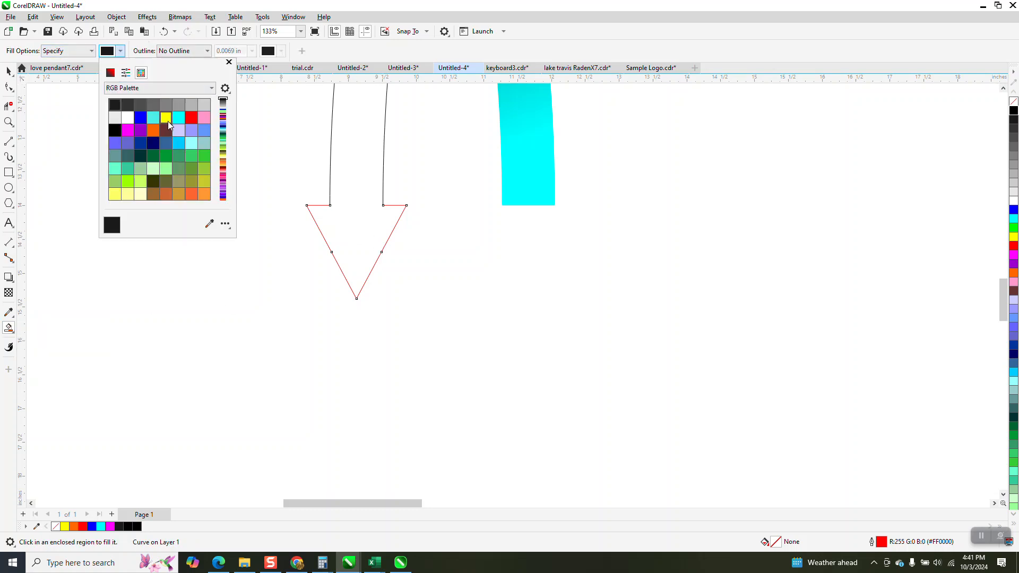
pyautogui.click(152, 118)
pyautogui.click(340, 227)
pyautogui.click(342, 234)
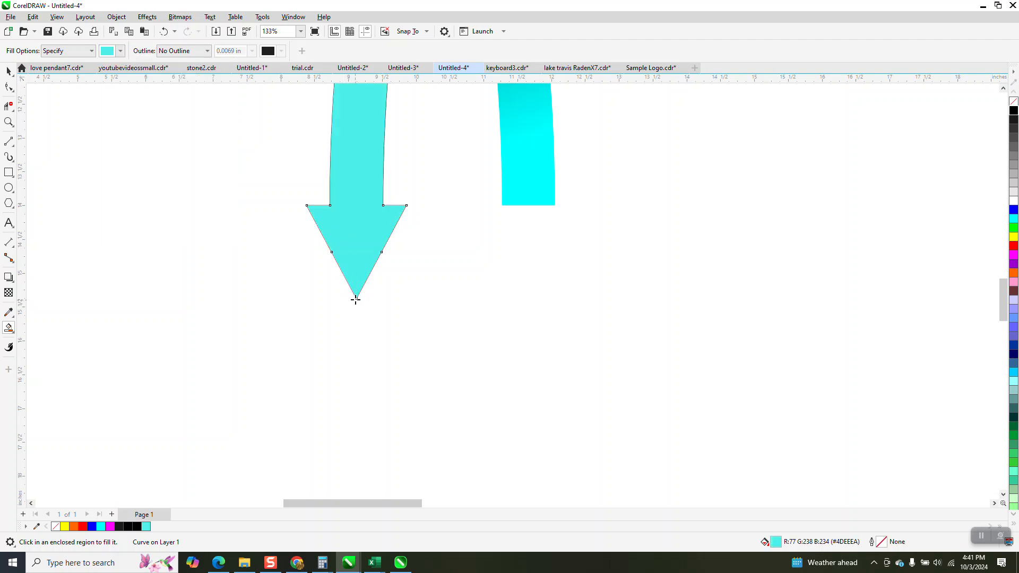
pyautogui.click(164, 31)
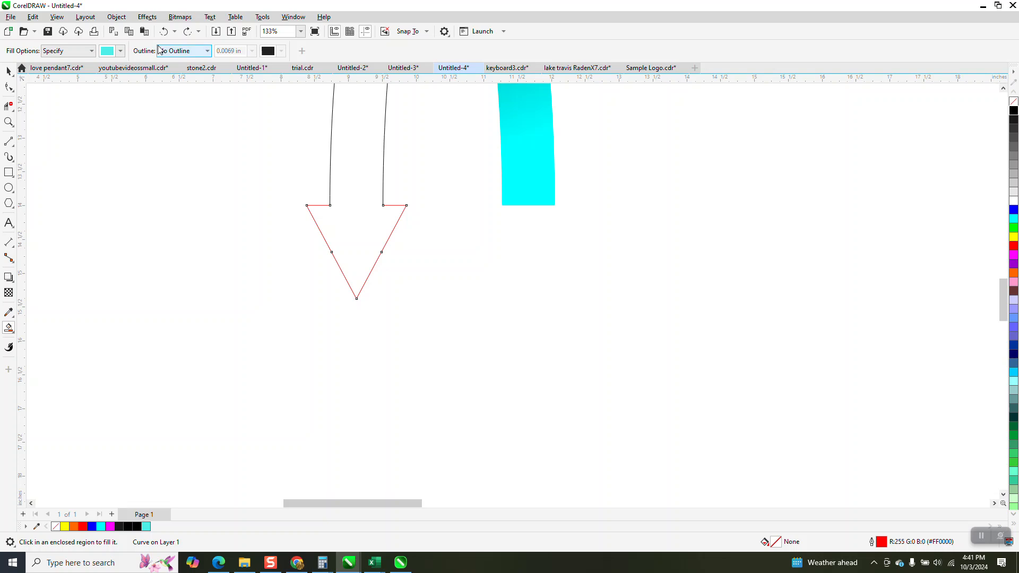
# Fill the left band and arrowhead with dark gray (#1A1A1A) using Smart Fill, and recolor the new shape cyan.
pyautogui.click(121, 51)
pyautogui.click(110, 107)
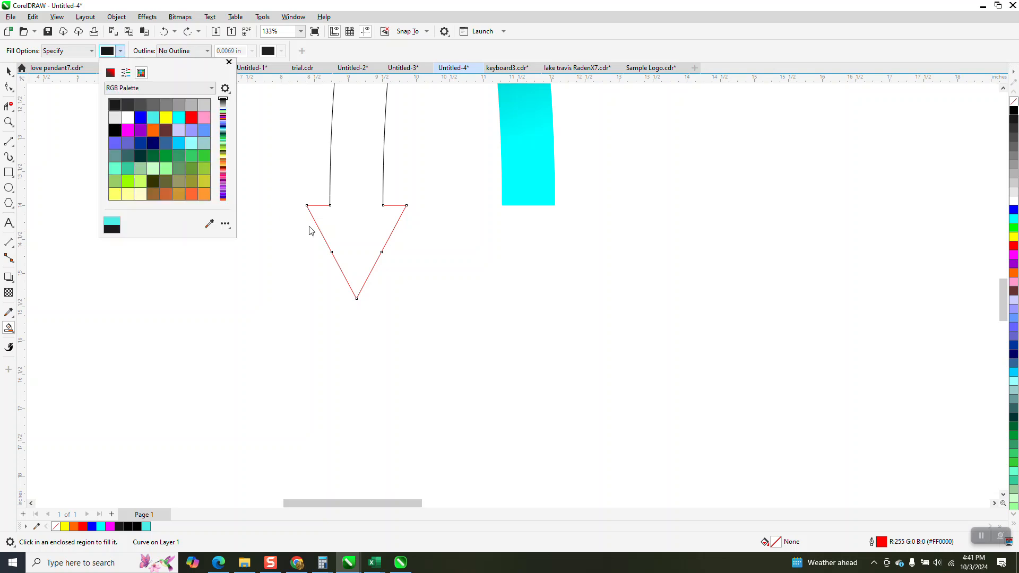
pyautogui.click(346, 229)
pyautogui.click(346, 230)
pyautogui.click(8, 71)
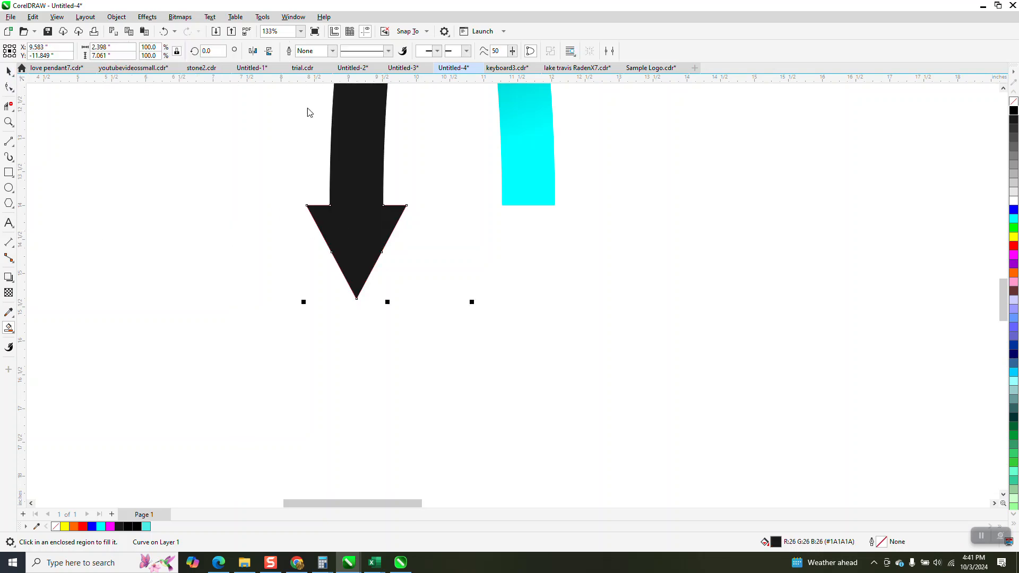
pyautogui.click(1014, 219)
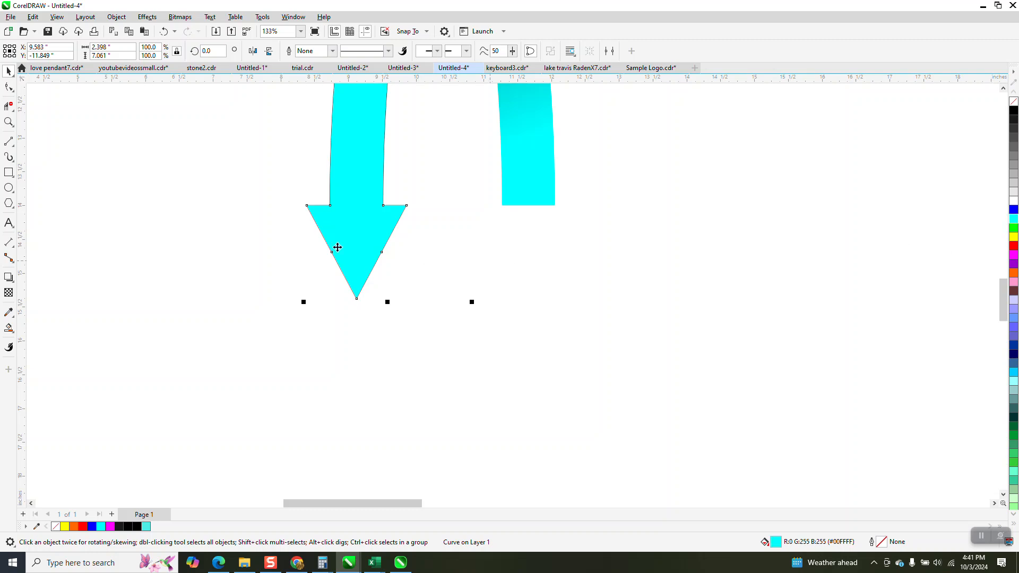
# Move the cyan arrow shape and the gradient band 10 in to the left of the original outlines.
pyautogui.moveTo(352, 147); pyautogui.dragTo(241, 192)
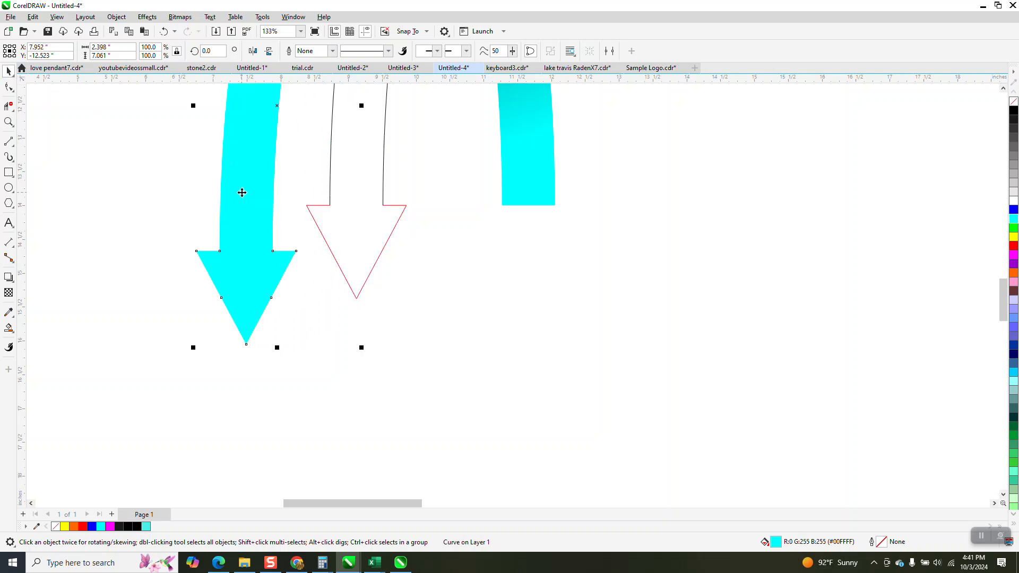
pyautogui.click(164, 31)
pyautogui.scroll(-3, 423, 404)
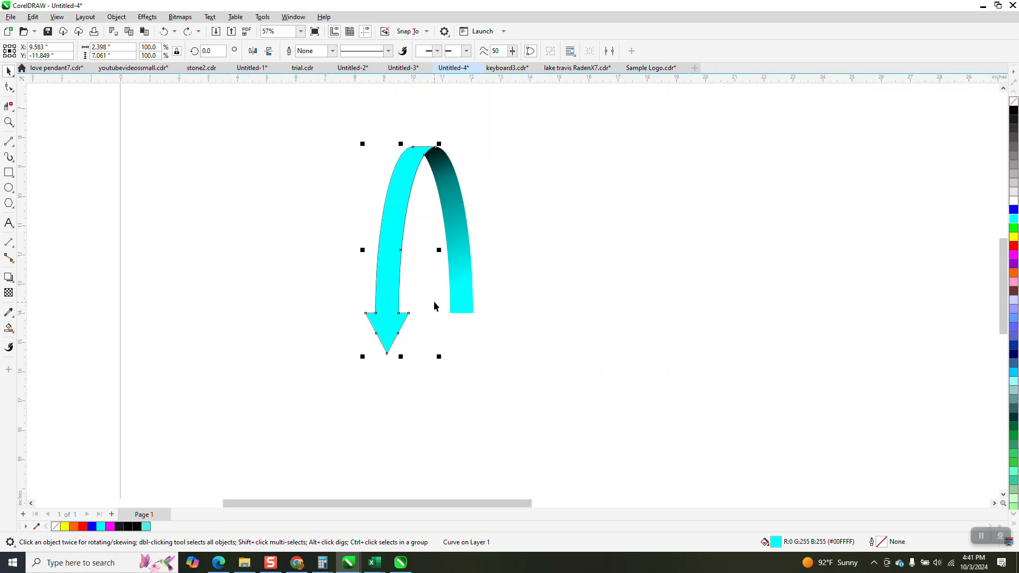
pyautogui.press('Left')
pyautogui.click(462, 259)
pyautogui.press('Left')
# Delete the leftover band and arrowhead outlines and move both arrow pieces right to about X 14.6 in, Y -11.8 in.
pyautogui.scroll(-2, 500, 299)
pyautogui.scroll(-1, 434, 291)
pyautogui.moveTo(383, 176); pyautogui.dragTo(594, 390)
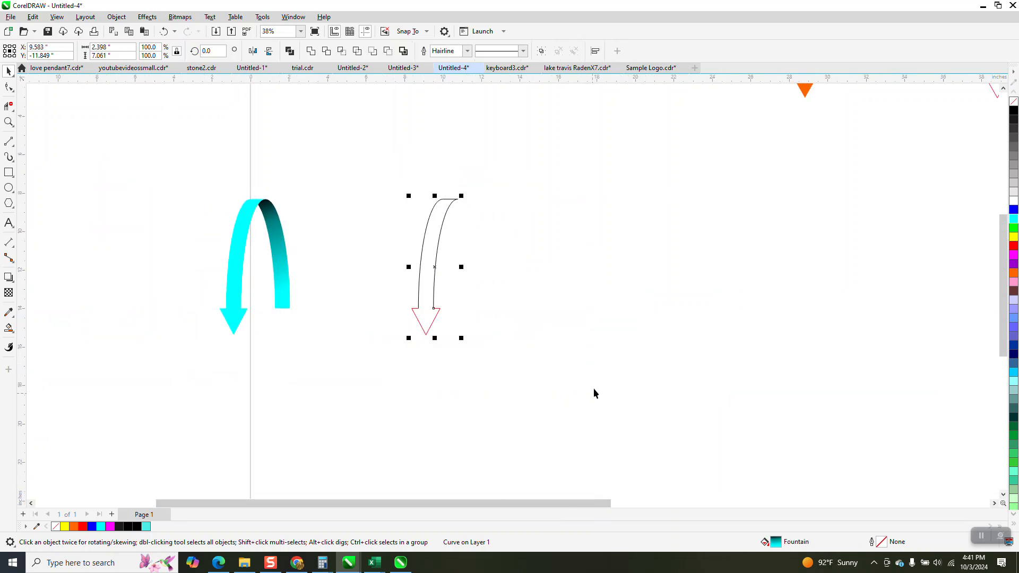
pyautogui.press('Delete')
pyautogui.moveTo(358, 374); pyautogui.dragTo(359, 374)
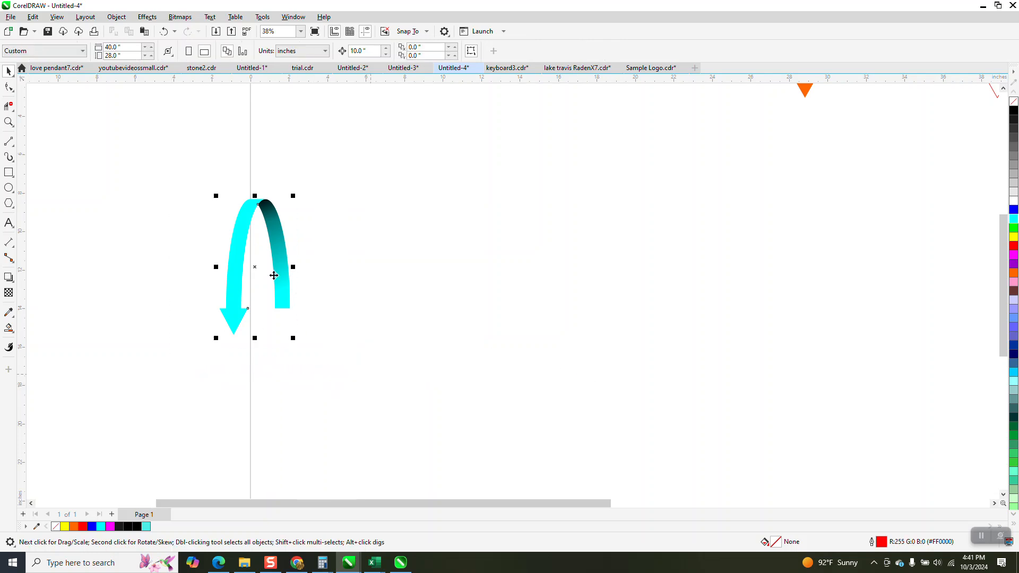
pyautogui.moveTo(253, 266); pyautogui.dragTo(529, 264)
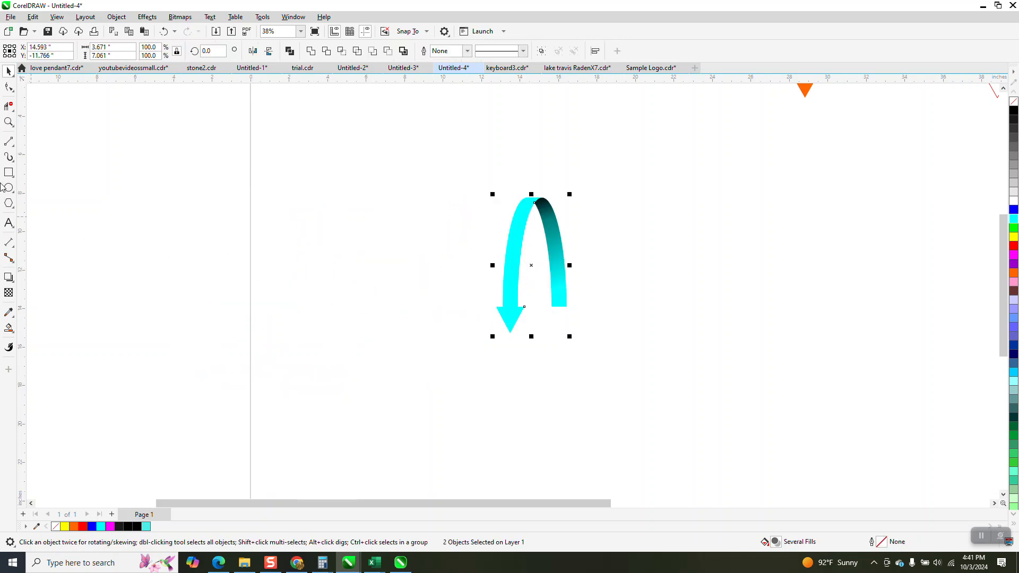
# Draw a rectangle about 8.1 by 11 in around the arch arrow and fill it with black.
pyautogui.click(8, 172)
pyautogui.moveTo(475, 178); pyautogui.dragTo(632, 389)
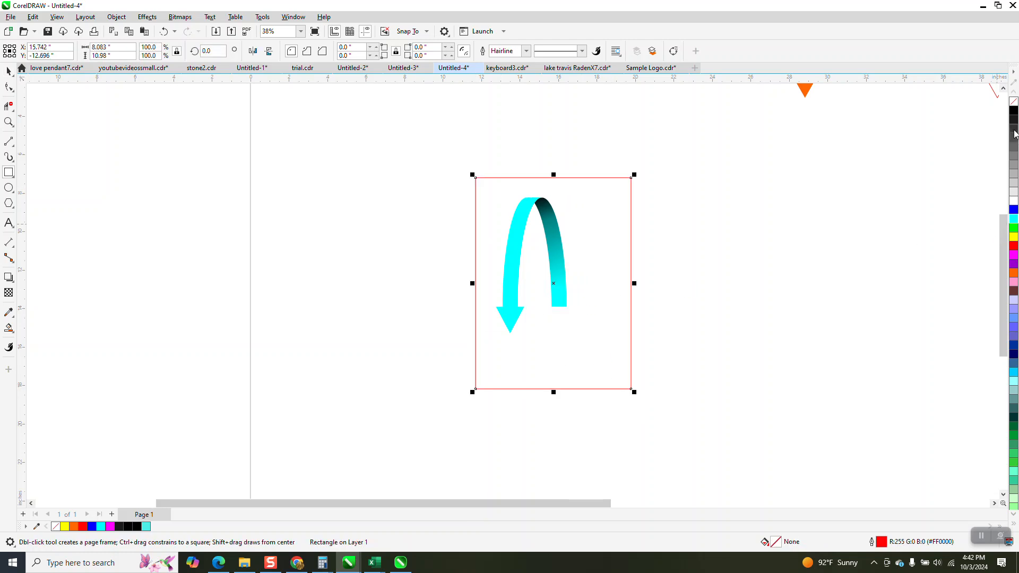
pyautogui.click(1013, 110)
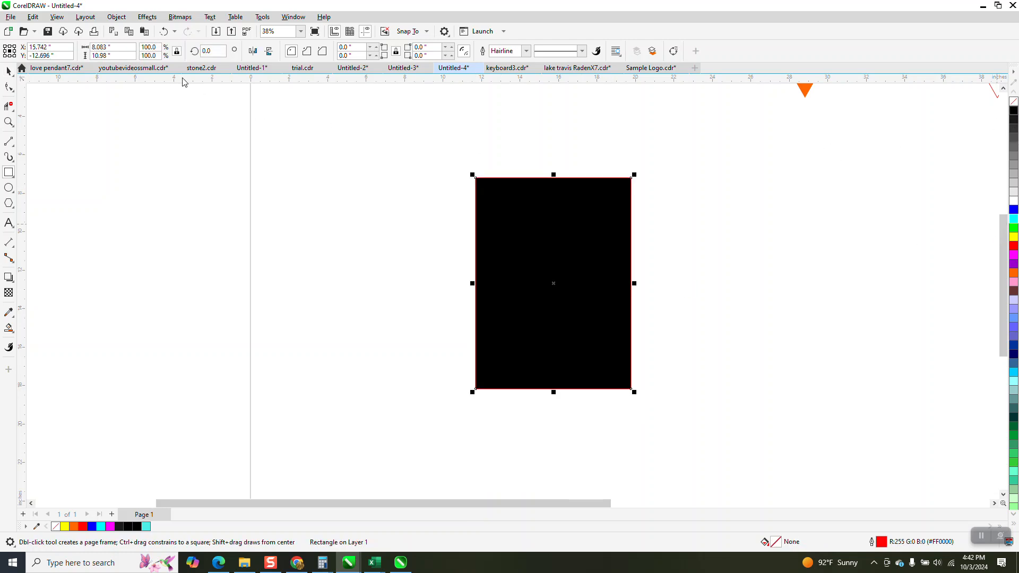
# Change the stacking order of the black rectangle so it sits behind the arch arrow.
pyautogui.click(116, 16)
pyautogui.moveTo(145, 189)
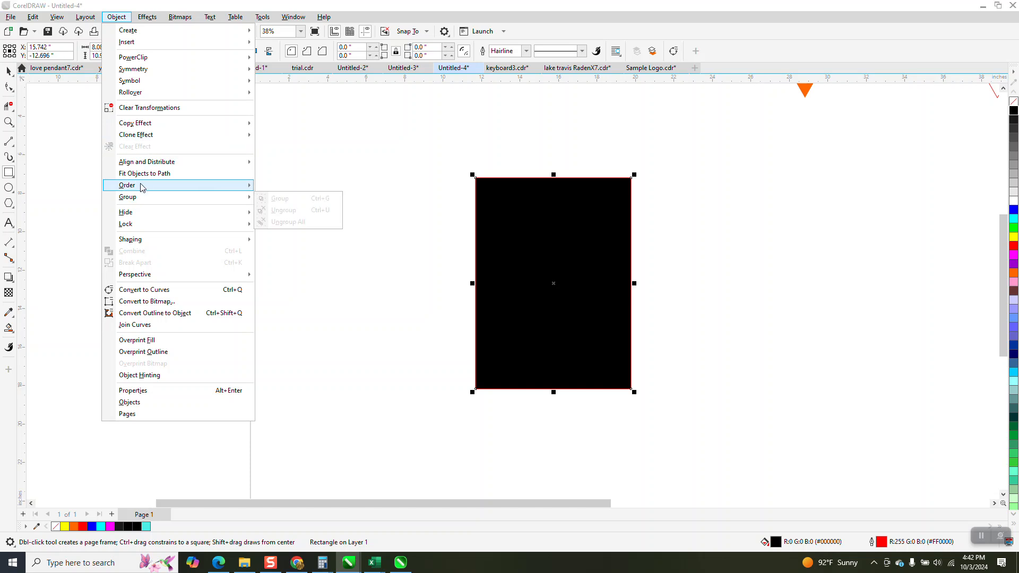
pyautogui.click(288, 199)
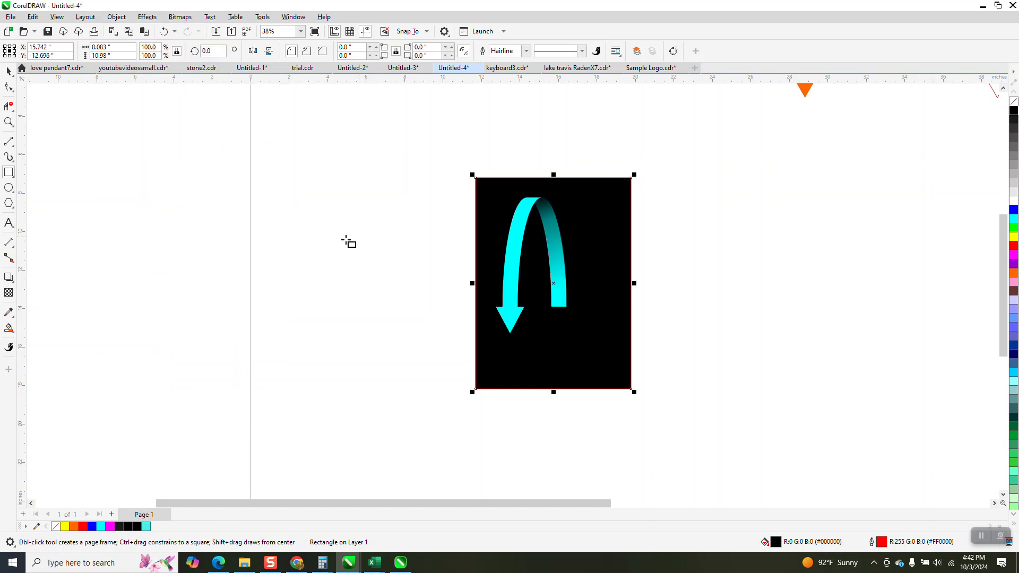